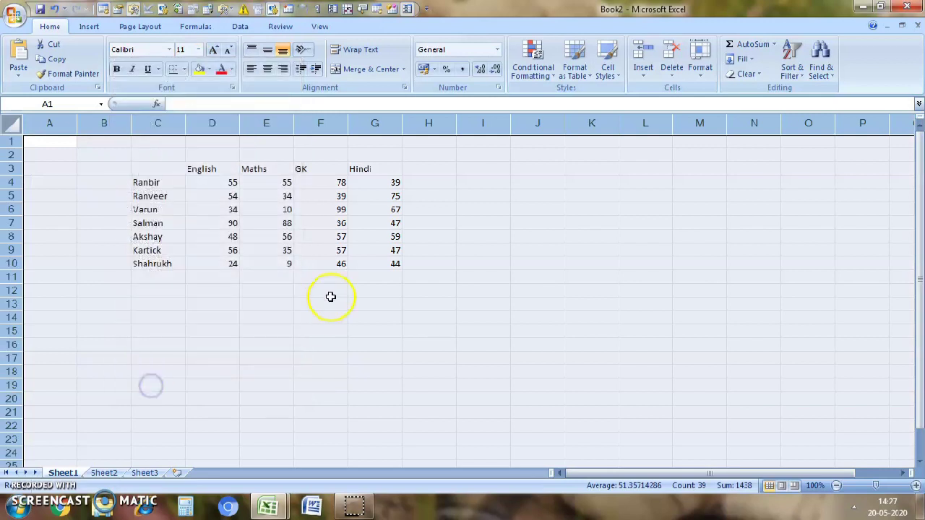
# Fill the header row cells C3:G3 with a blue theme colour.
pyautogui.click(227, 168)
pyautogui.moveTo(228, 168); pyautogui.dragTo(382, 171)
pyautogui.moveTo(143, 172); pyautogui.dragTo(379, 170)
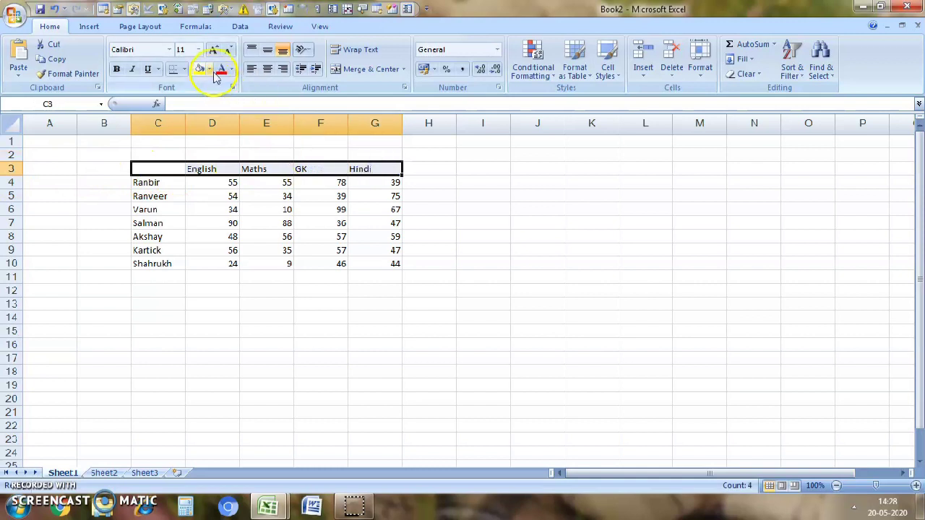
pyautogui.click(208, 69)
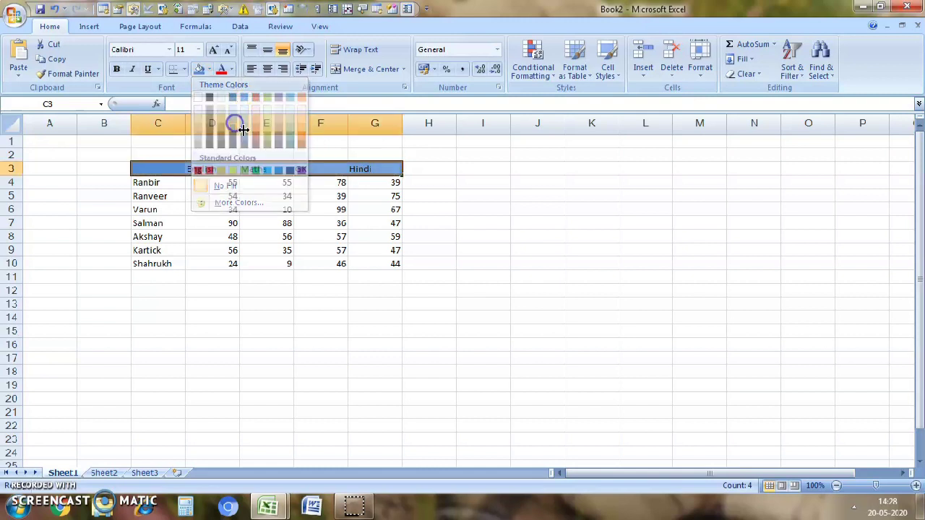
pyautogui.click(233, 126)
pyautogui.click(423, 191)
# Add the header "Total Marks" in H3 and copy the Hindi header's formatting onto it.
pyautogui.click(429, 168)
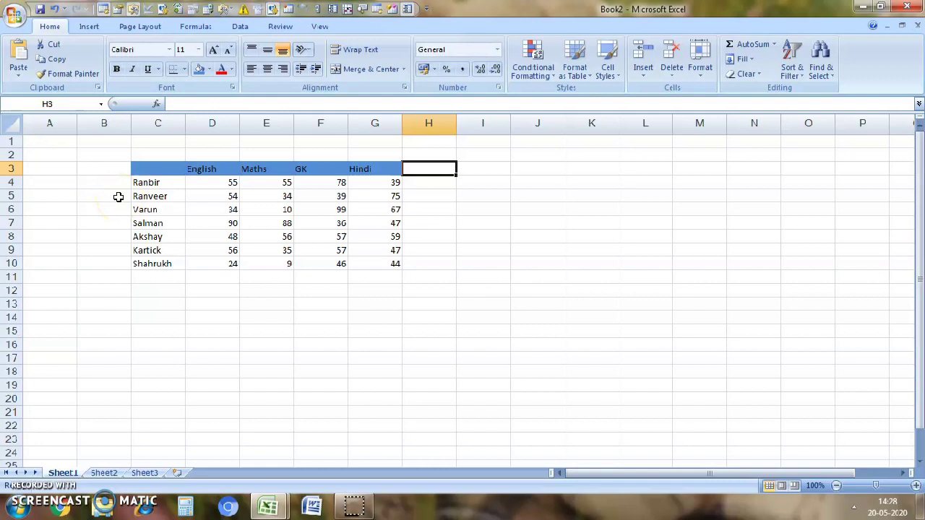
pyautogui.write('To')
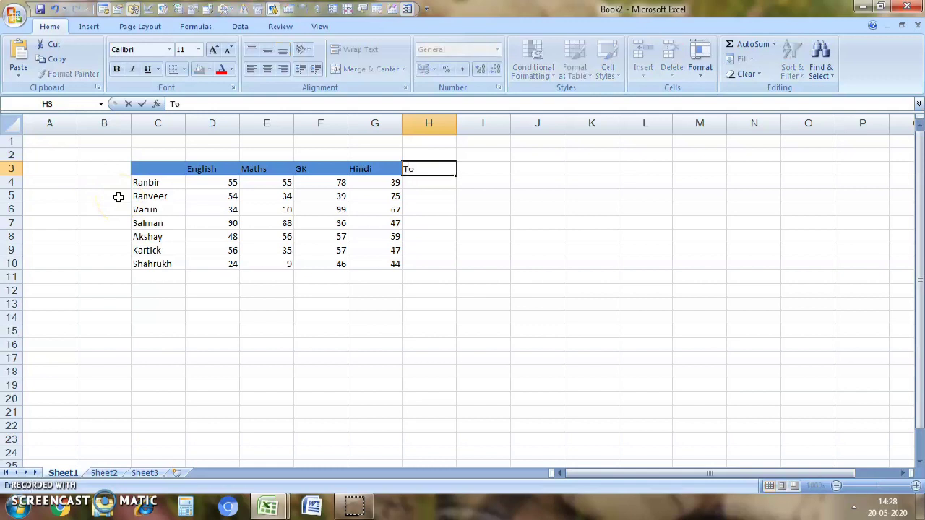
pyautogui.write('tal Marks')
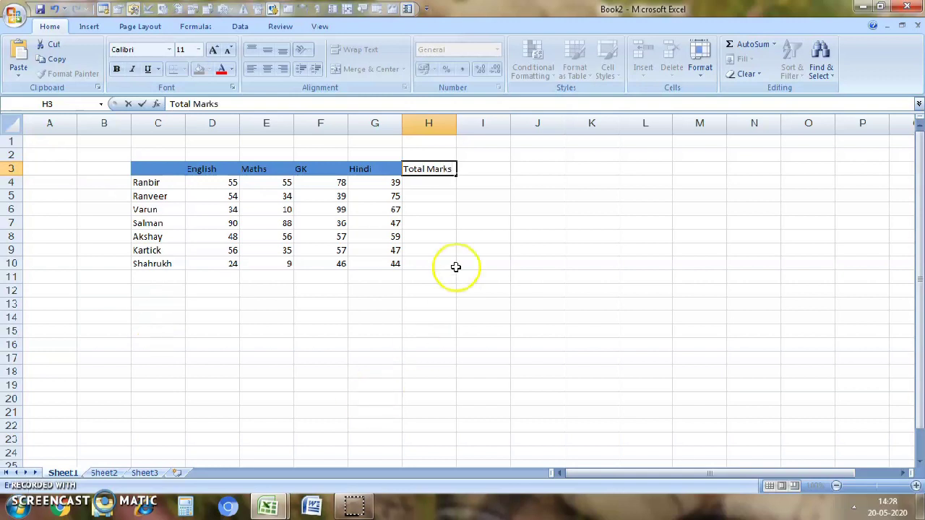
pyautogui.click(377, 171)
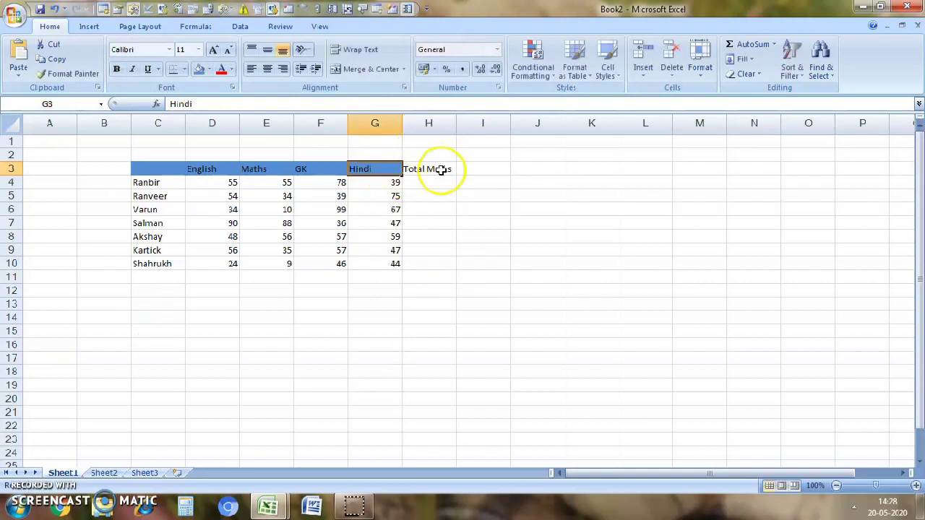
pyautogui.click(45, 75)
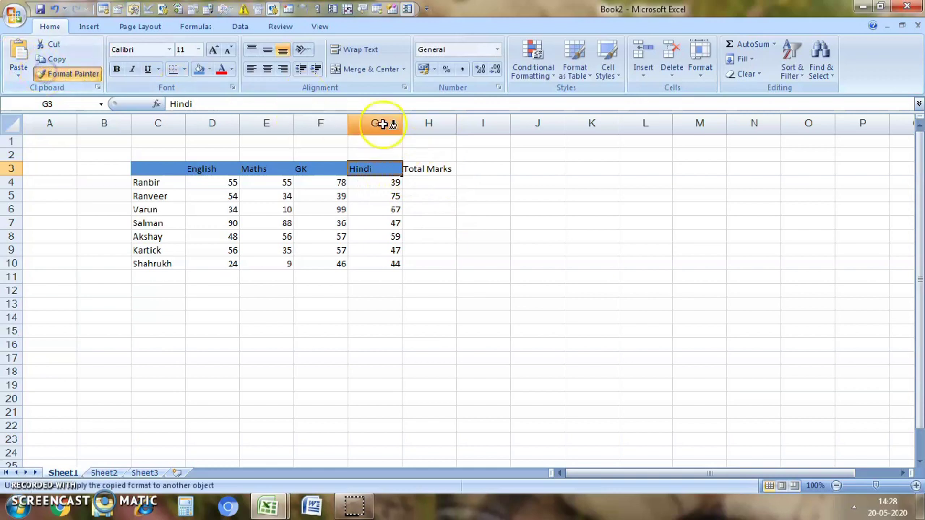
pyautogui.click(421, 170)
# Enter the formula =SUM(D4:G4) in H4 to total the first student's marks.
pyautogui.click(439, 184)
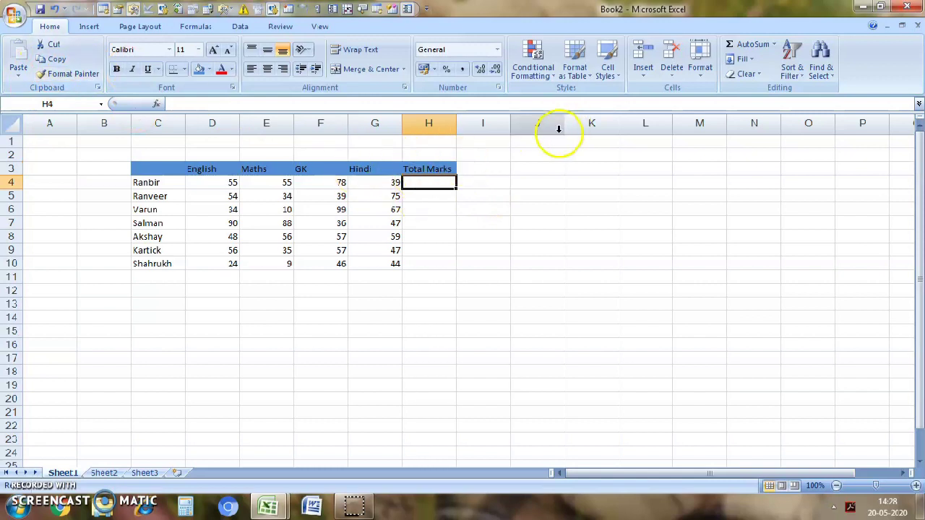
pyautogui.write('=')
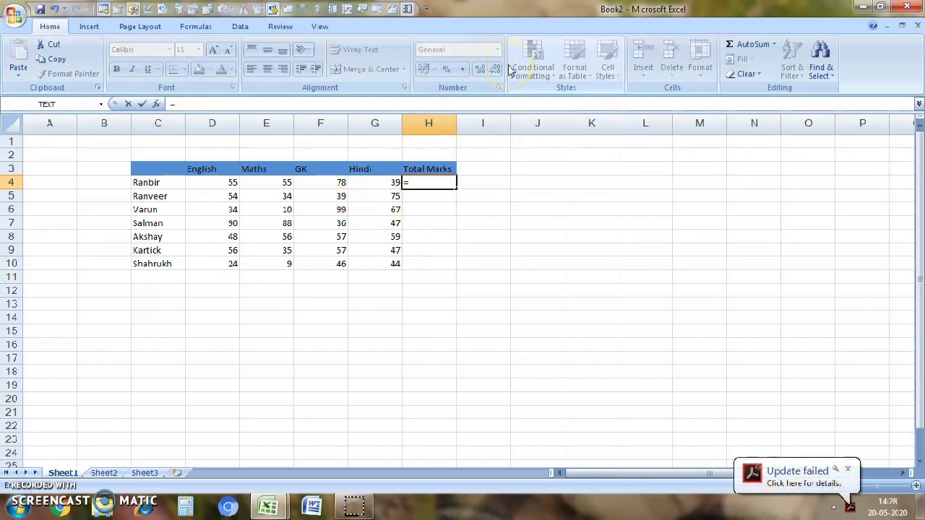
pyautogui.write('sum')
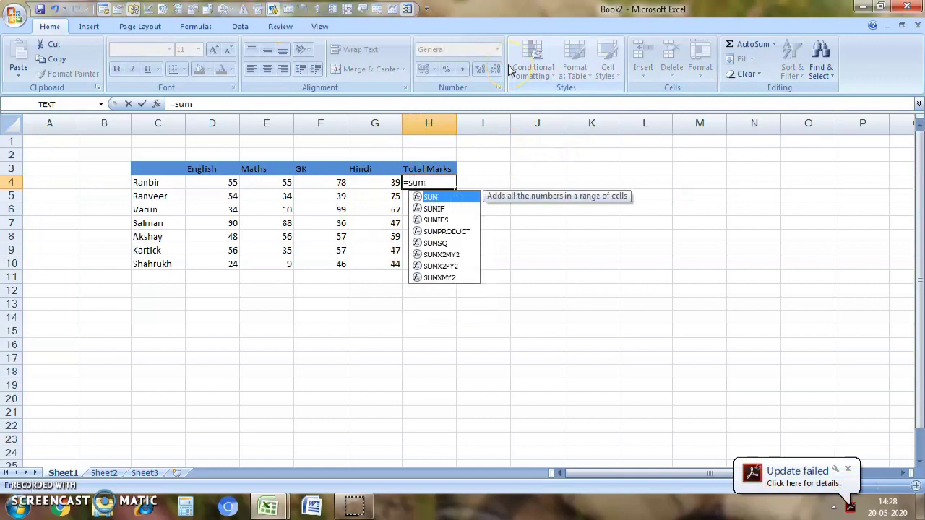
pyautogui.press('Tab')
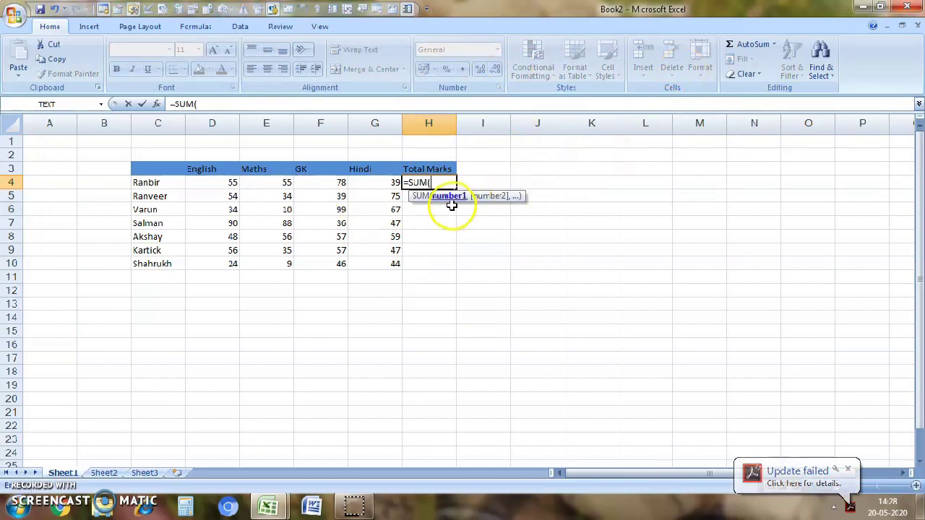
pyautogui.moveTo(211, 181); pyautogui.dragTo(376, 183)
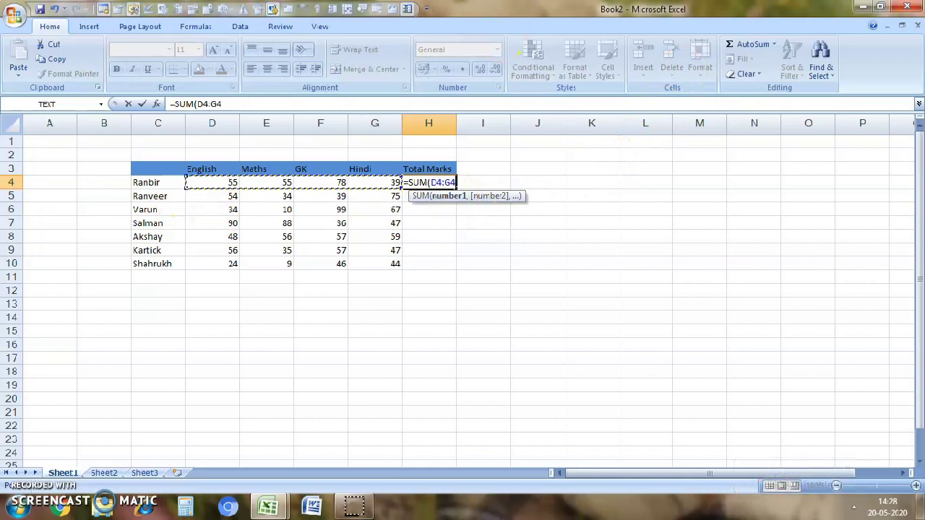
pyautogui.write(')')
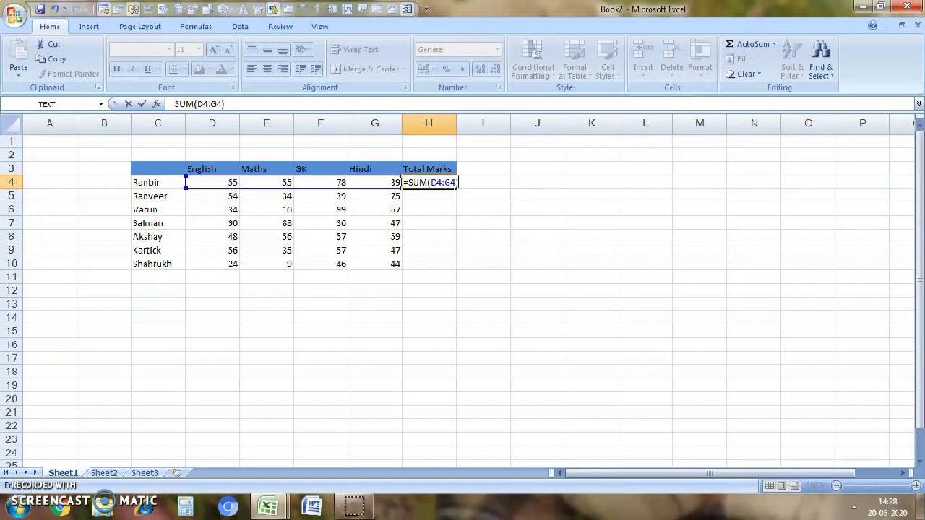
pyautogui.press('Return')
# Fill the total formula from H4 down through H10 for the remaining students.
pyautogui.click(433, 180)
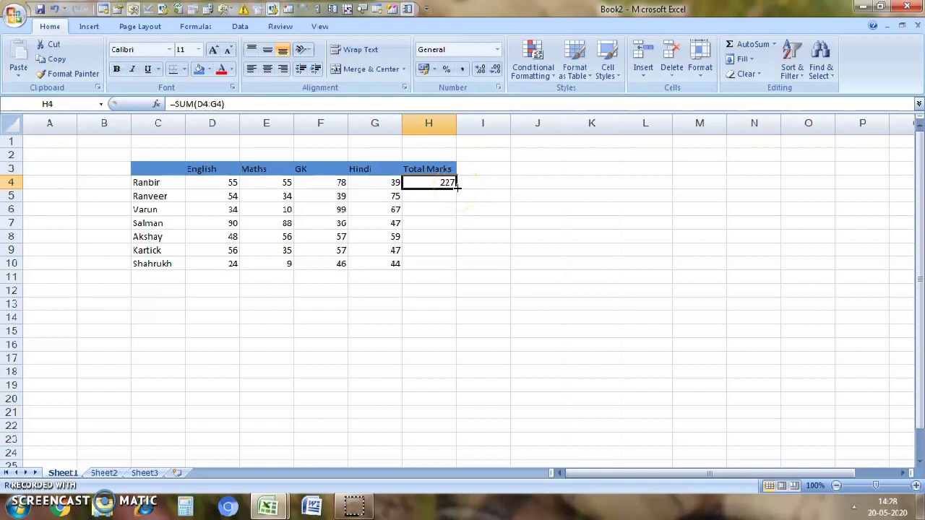
pyautogui.doubleClick(455, 186)
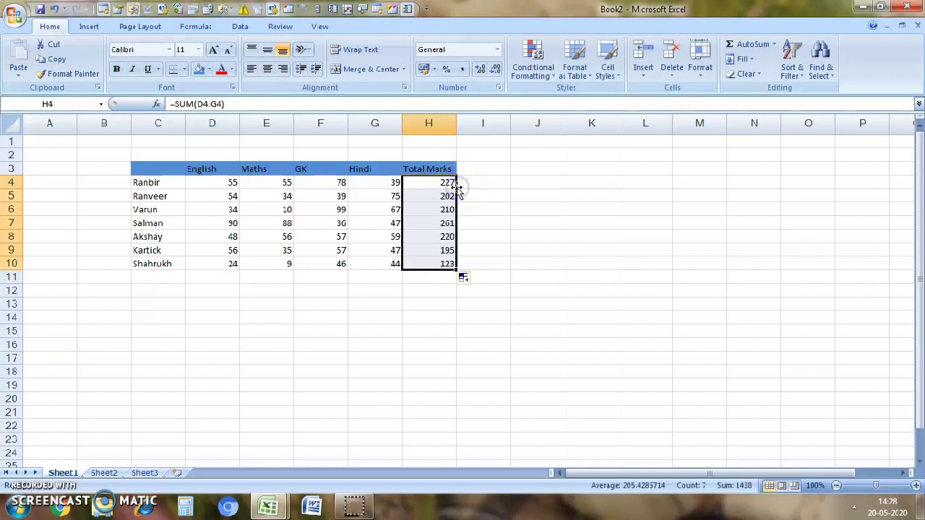
pyautogui.click(481, 235)
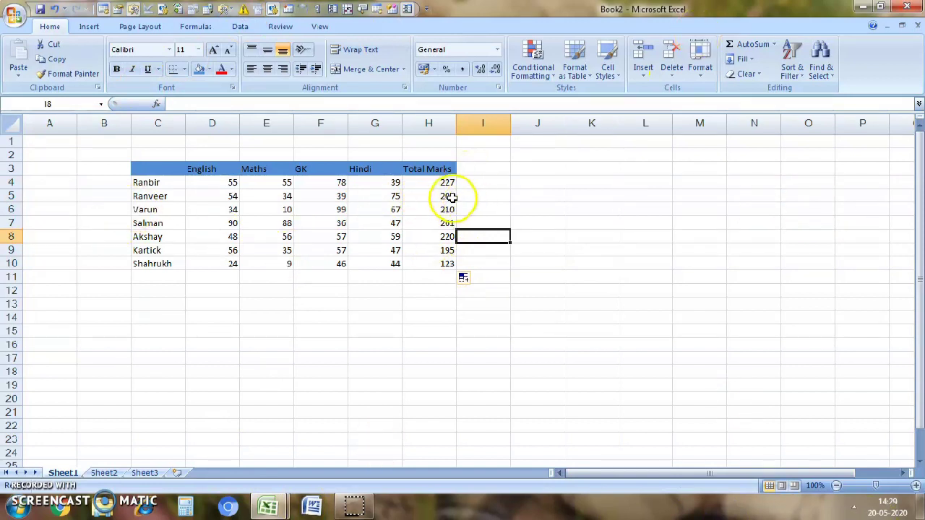
# Add the header "Results" in I3 and copy the Total Marks header's formatting onto it.
pyautogui.click(481, 171)
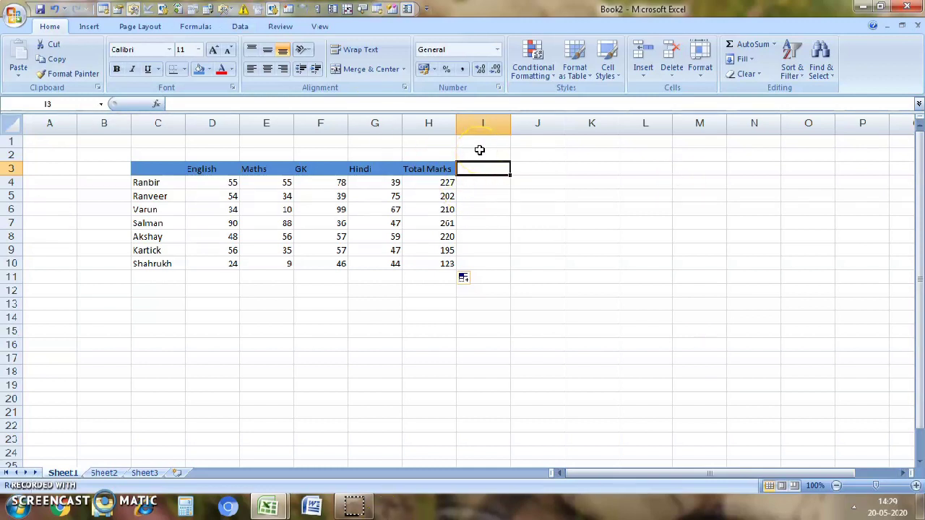
pyautogui.write('Resuy')
pyautogui.press('Return')
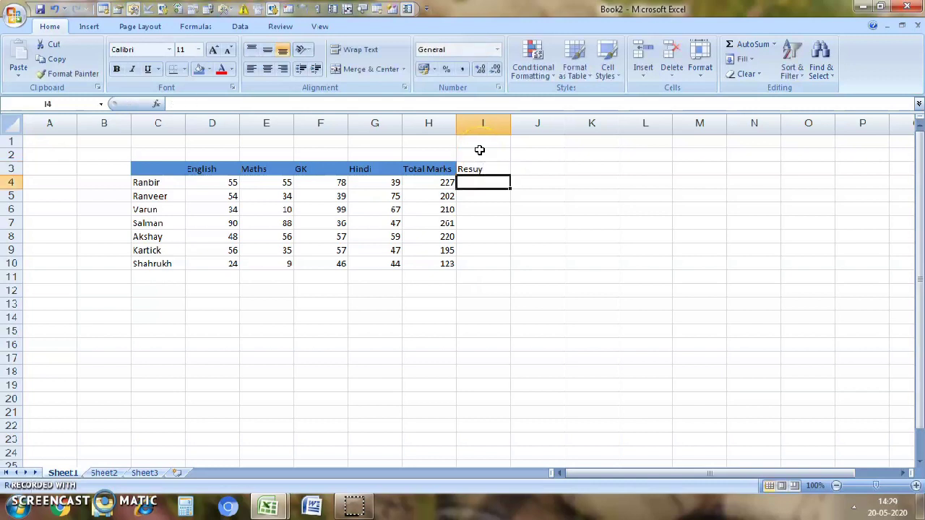
pyautogui.press('Up')
pyautogui.press('BackSpace')
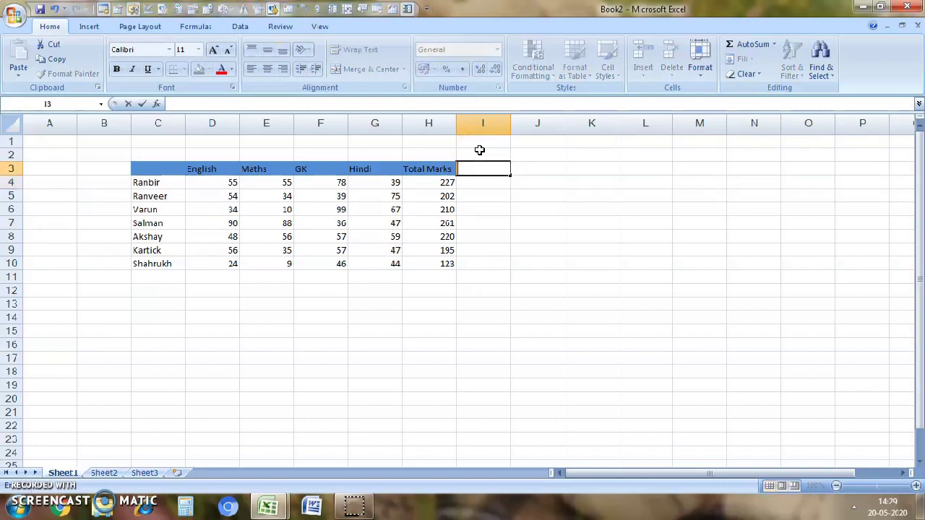
pyautogui.write('Results')
pyautogui.click(417, 166)
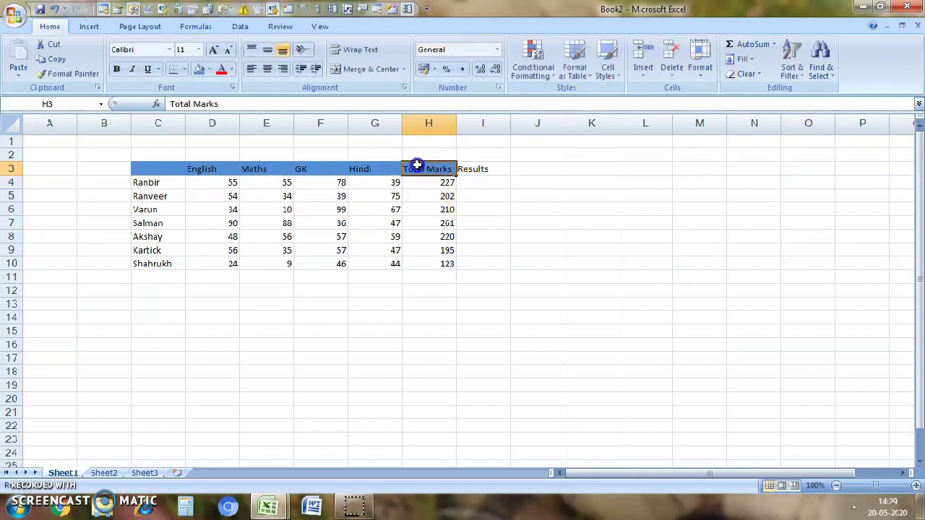
pyautogui.click(65, 73)
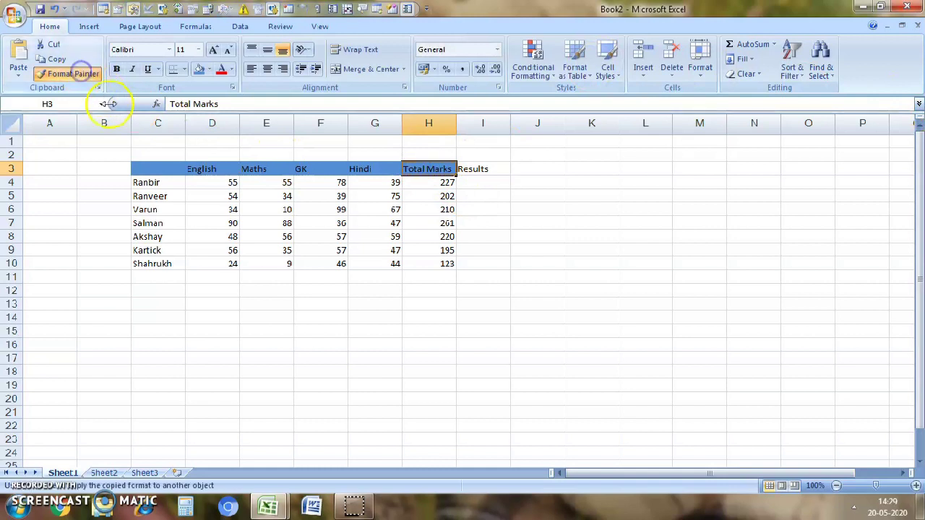
pyautogui.click(467, 173)
# Enter the formula =IF(D4>40,"PASS","FAIL") in I4 to grade the first student's English mark.
pyautogui.click(475, 185)
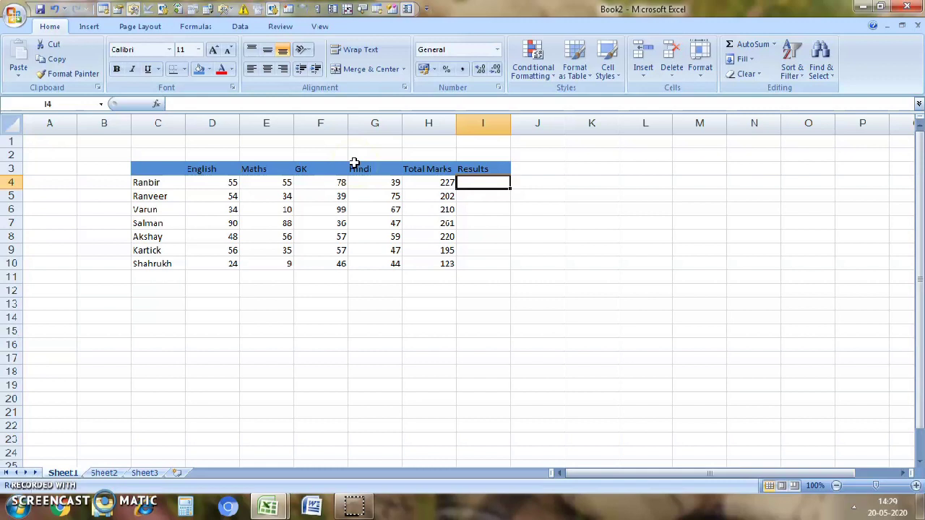
pyautogui.write('=')
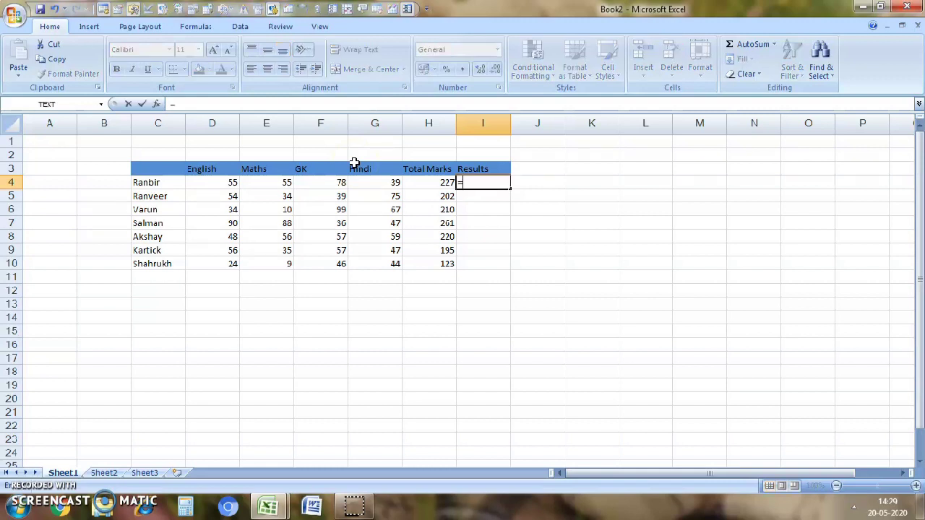
pyautogui.write('IF(')
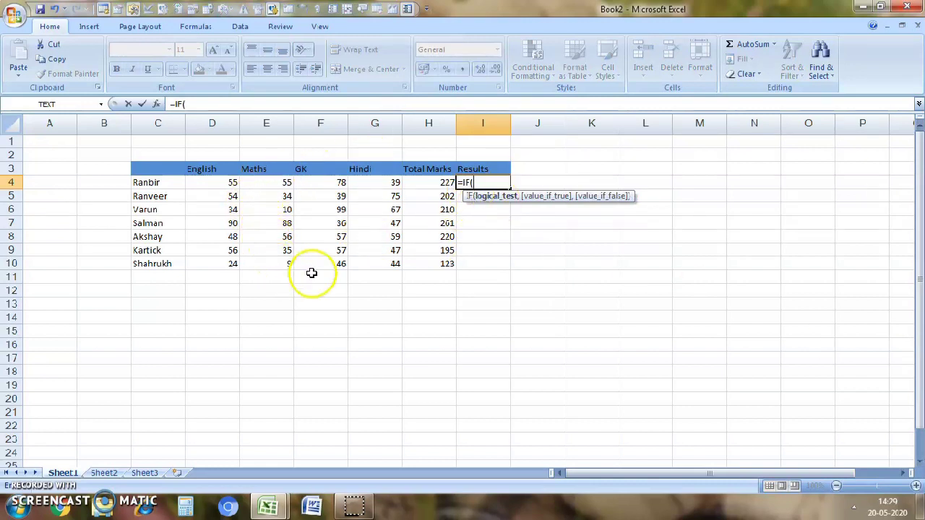
pyautogui.click(318, 187)
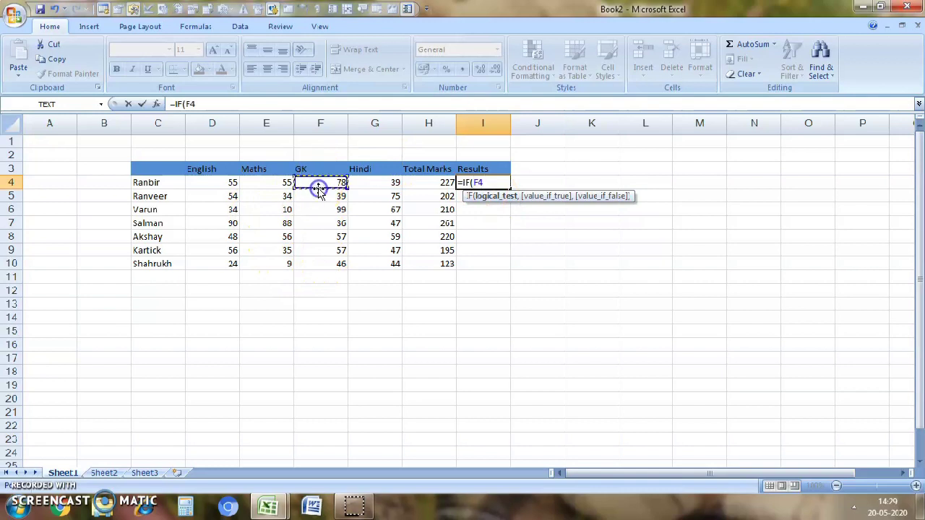
pyautogui.press('BackSpace')
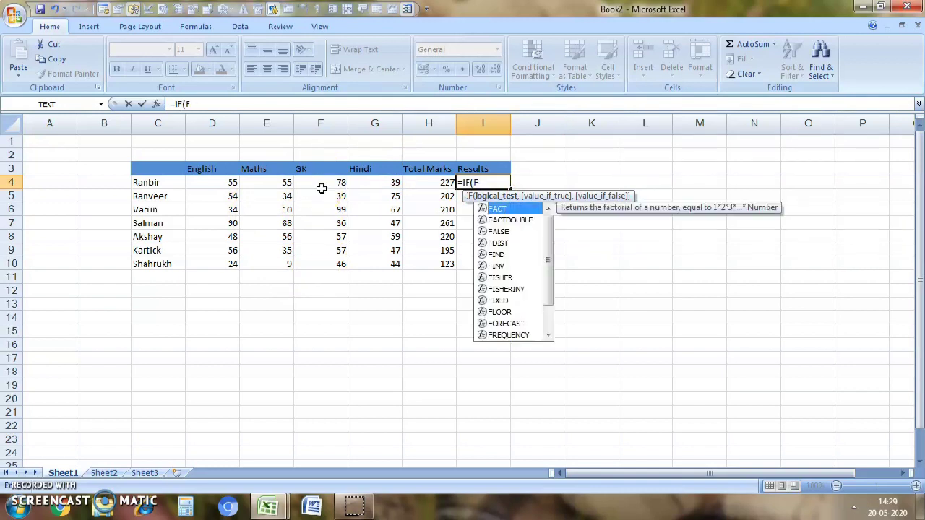
pyautogui.press('BackSpace')
pyautogui.click(217, 186)
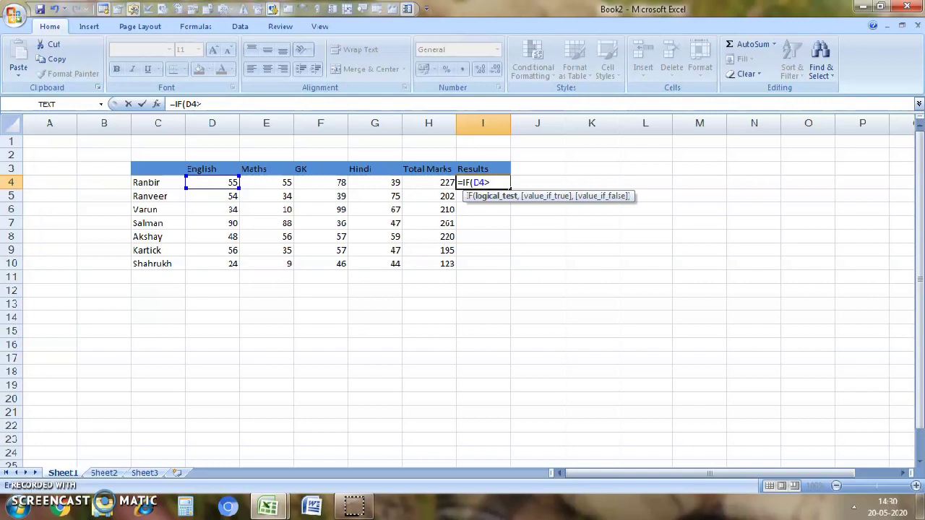
pyautogui.write('40,')
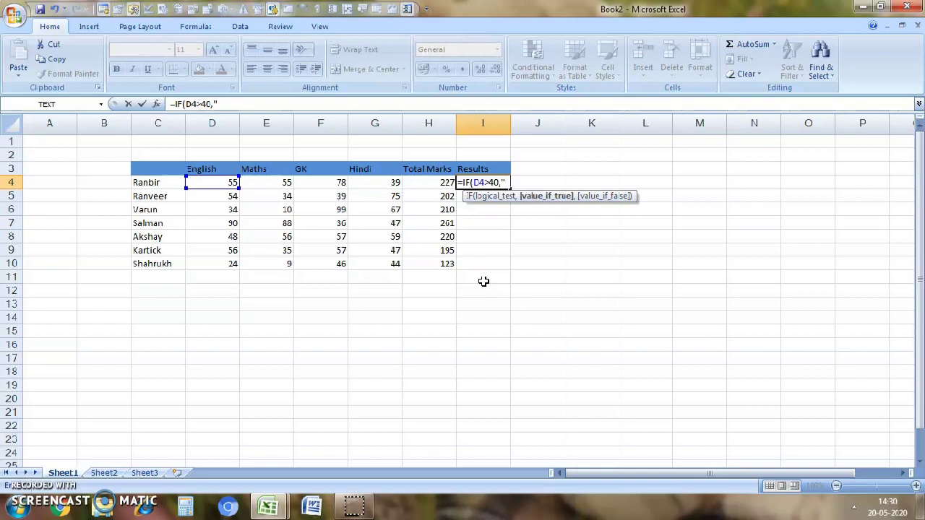
pyautogui.write('a')
pyautogui.write('ASS')
pyautogui.write(',')
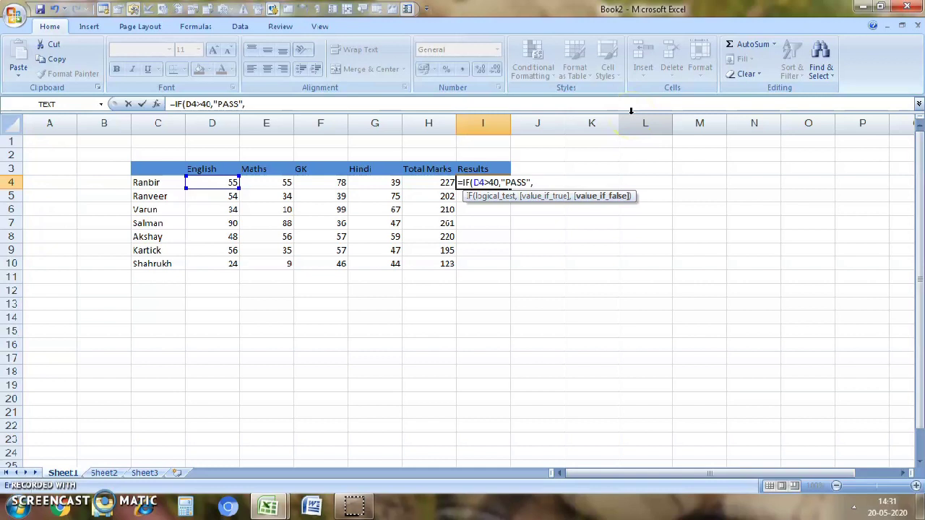
pyautogui.write('FAIL"')
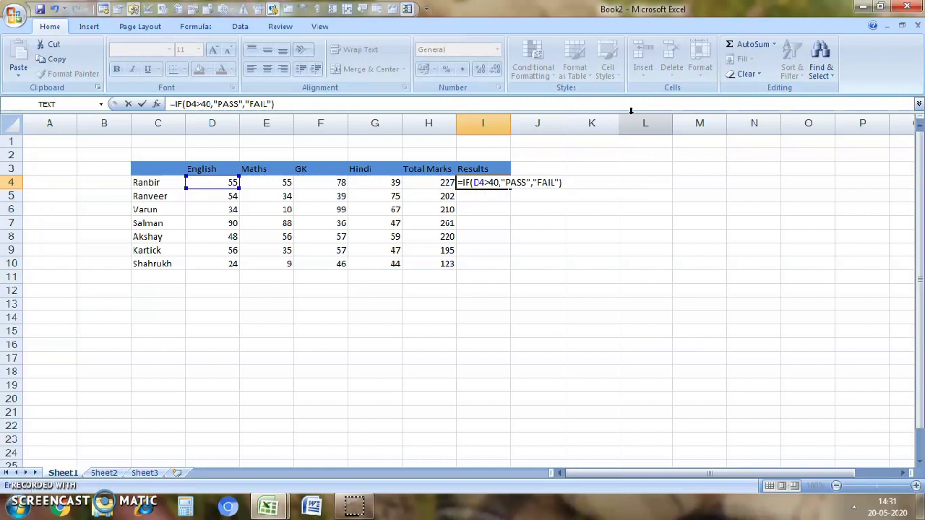
pyautogui.press('Return')
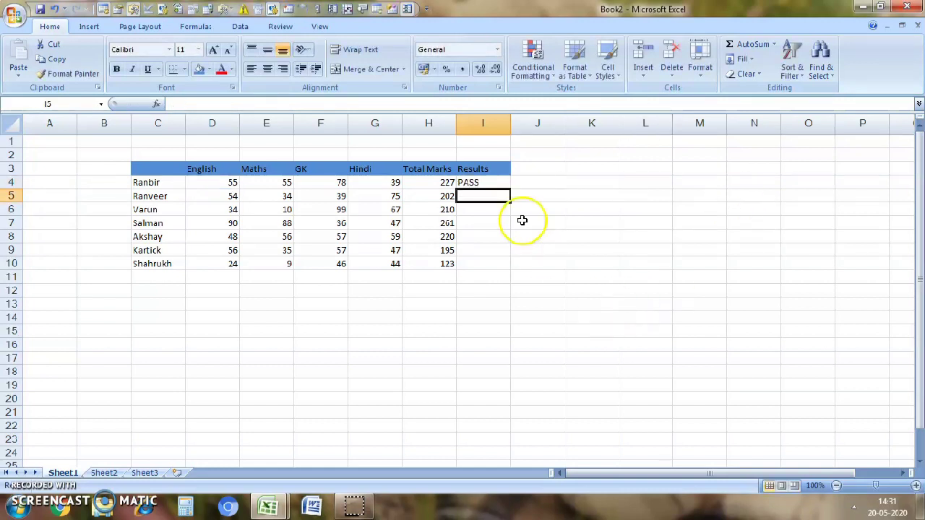
# Fill the pass/fail formula from I4 down through I10 for the remaining students.
pyautogui.click(497, 182)
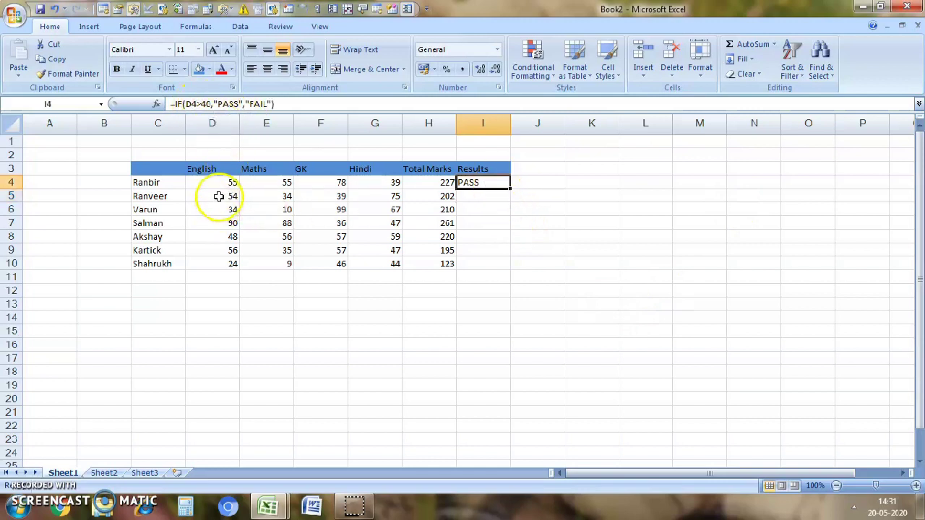
pyautogui.doubleClick(510, 187)
pyautogui.click(531, 218)
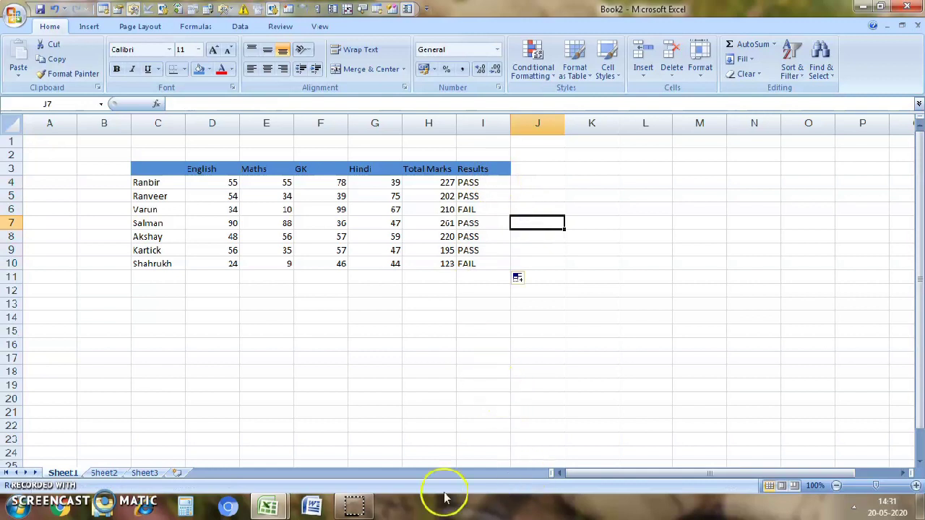
# Highlight the cells in I4:I10 equal to PASS with Green Fill with Dark Green Text using conditional formatting.
pyautogui.moveTo(479, 183); pyautogui.dragTo(477, 264)
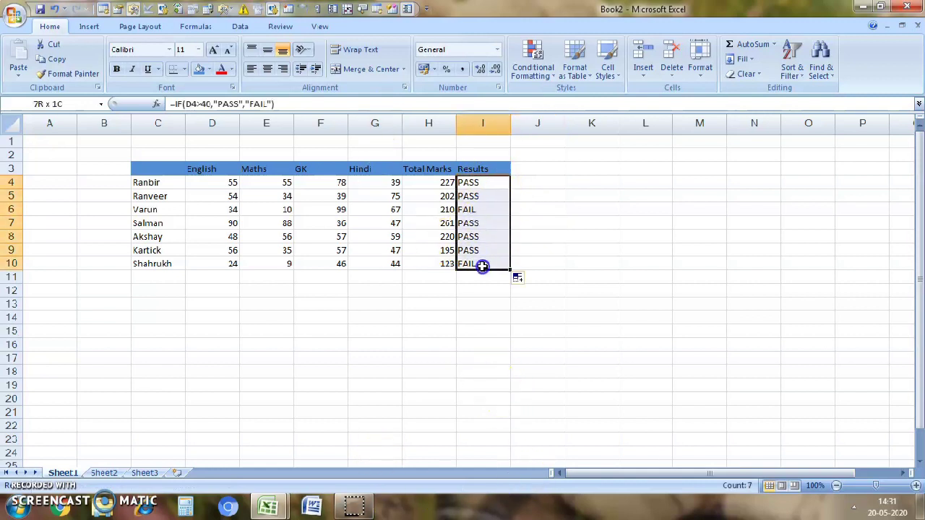
pyautogui.click(533, 58)
pyautogui.moveTo(568, 88)
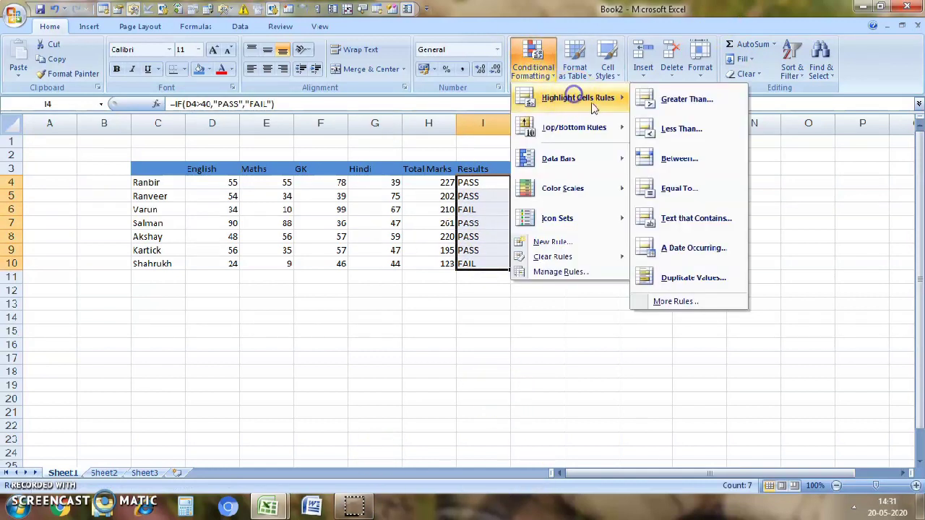
pyautogui.click(676, 182)
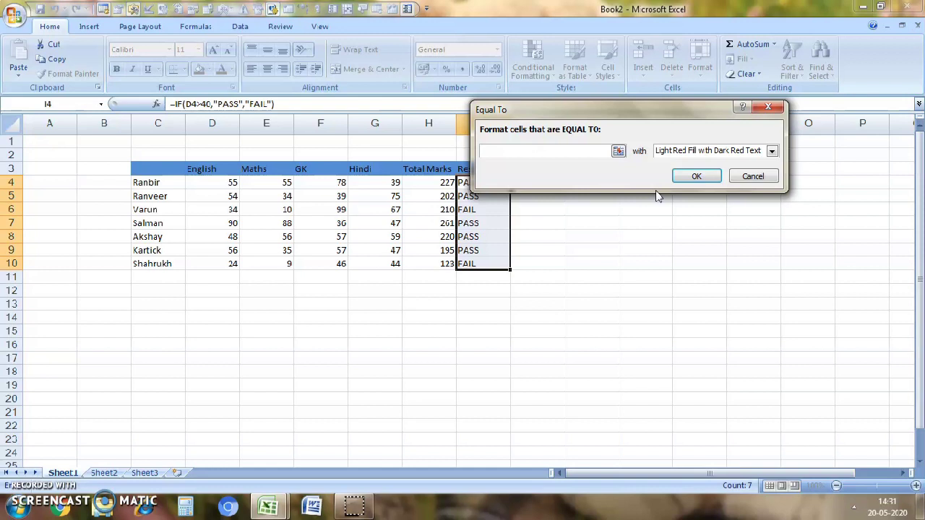
pyautogui.write('pASS')
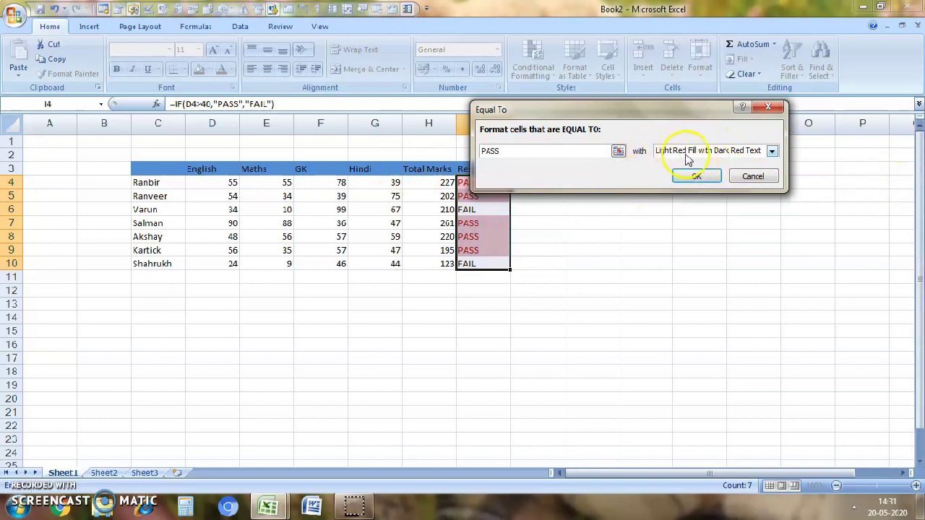
pyautogui.click(772, 151)
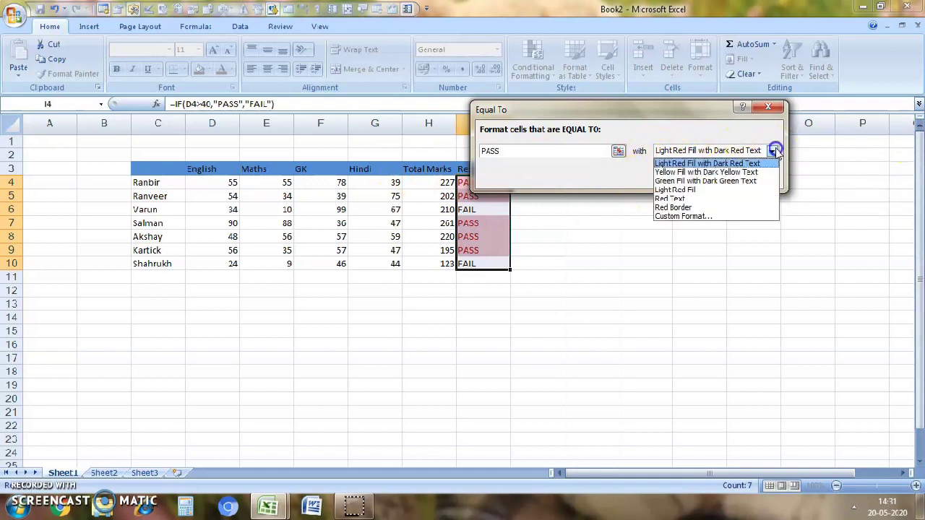
pyautogui.click(720, 181)
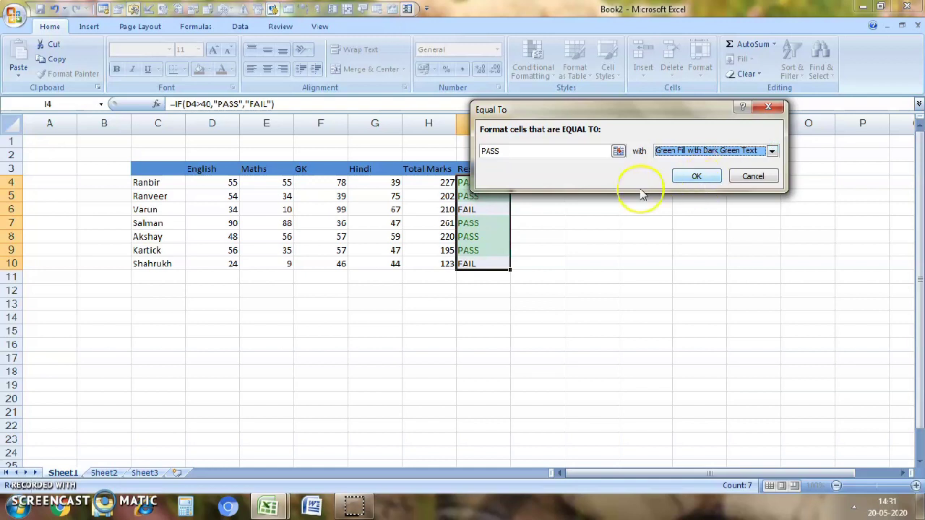
pyautogui.click(692, 176)
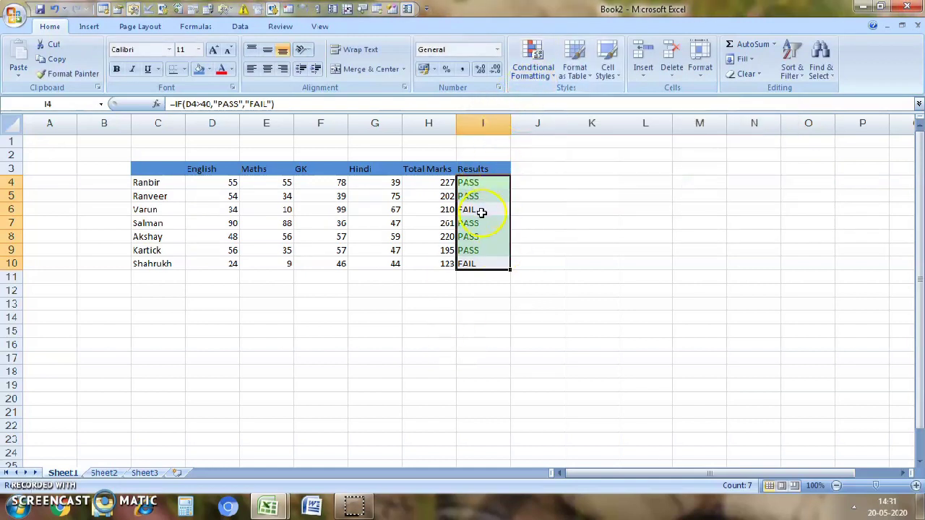
# Add an Equal To rule to I4:I10 that formats FAIL with Light Red Fill with Dark Red Text.
pyautogui.click(535, 76)
pyautogui.moveTo(574, 98)
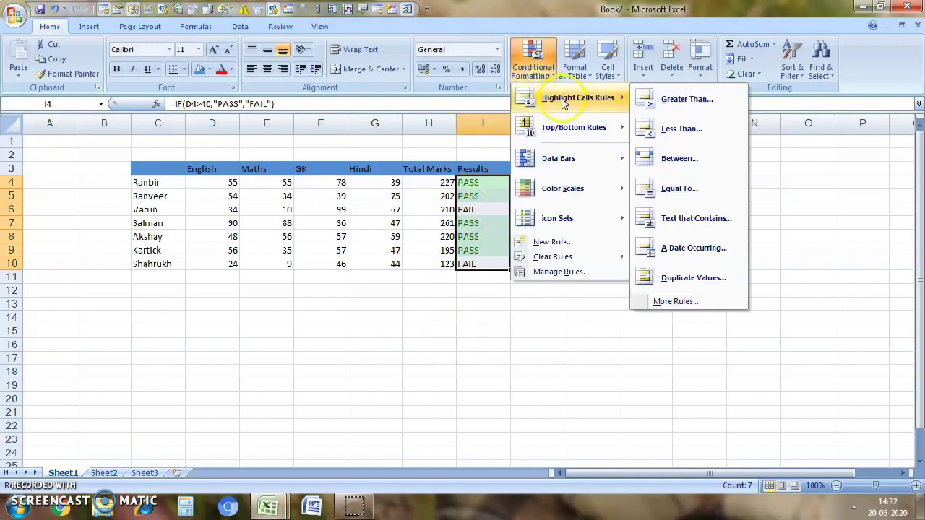
pyautogui.click(672, 188)
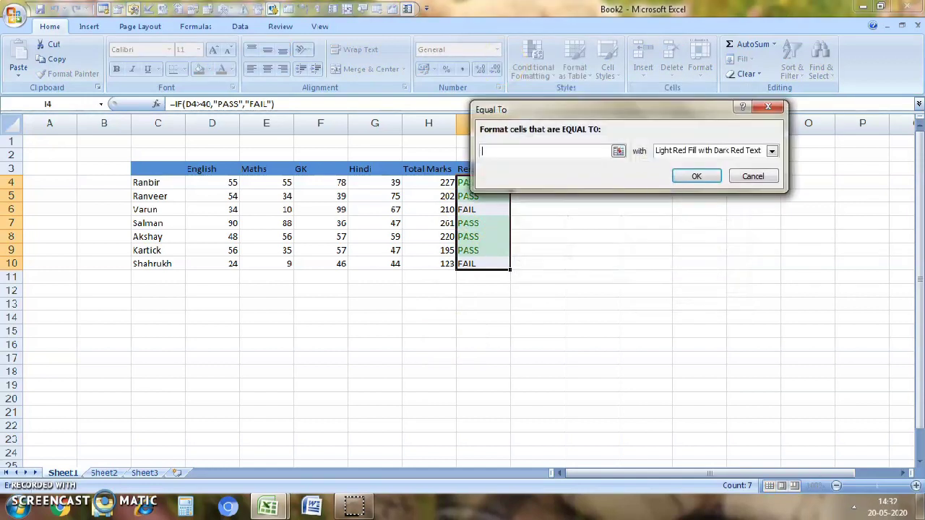
pyautogui.write('F')
pyautogui.press('BackSpace')
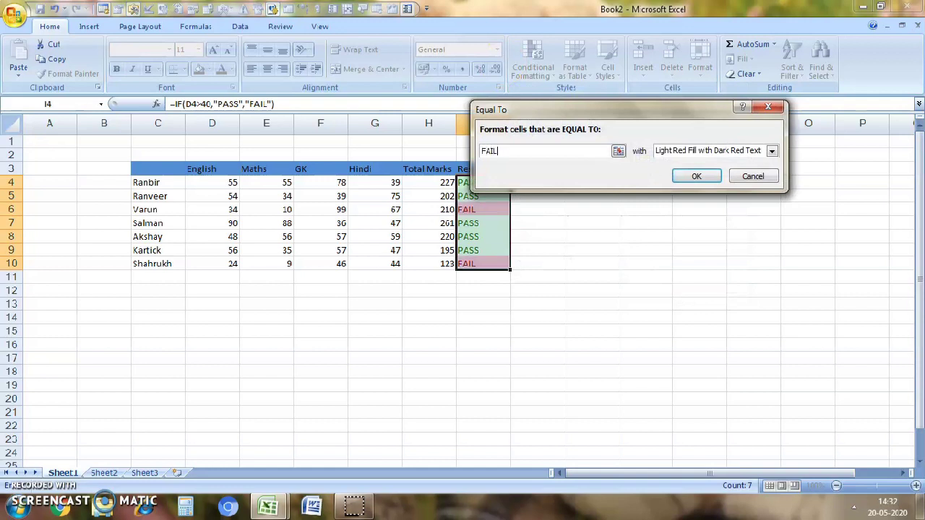
pyautogui.click(696, 177)
pyautogui.click(685, 276)
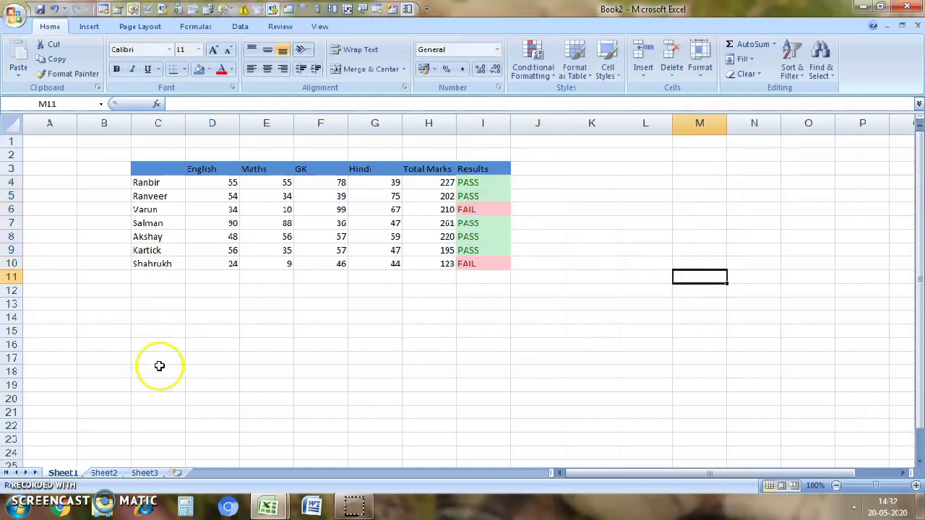
# Set the English mark in D6 to 50 and check the result in I6.
pyautogui.click(230, 208)
pyautogui.press('BackSpace')
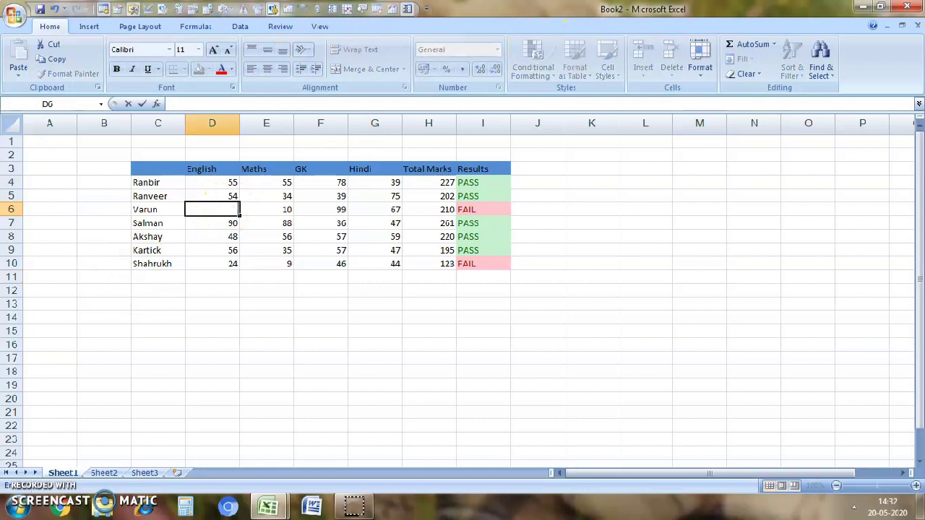
pyautogui.write('50')
pyautogui.press('Return')
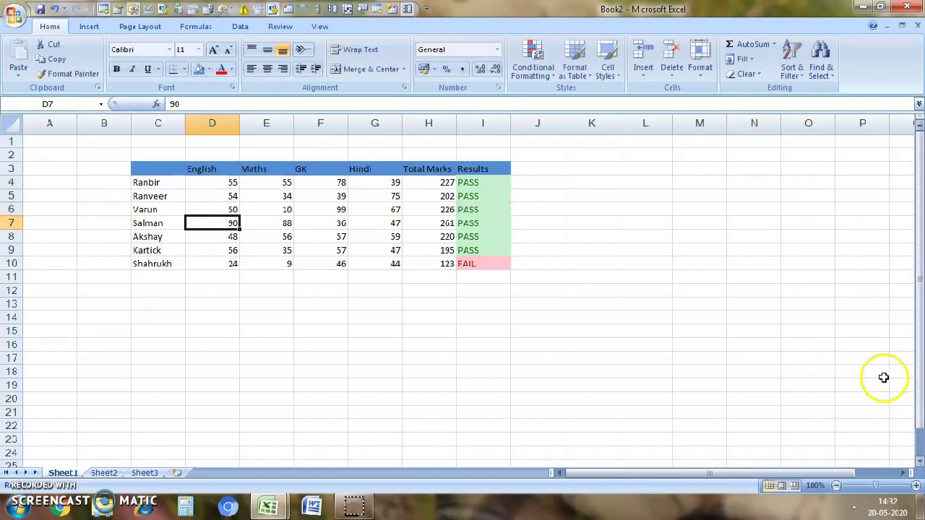
pyautogui.click(485, 209)
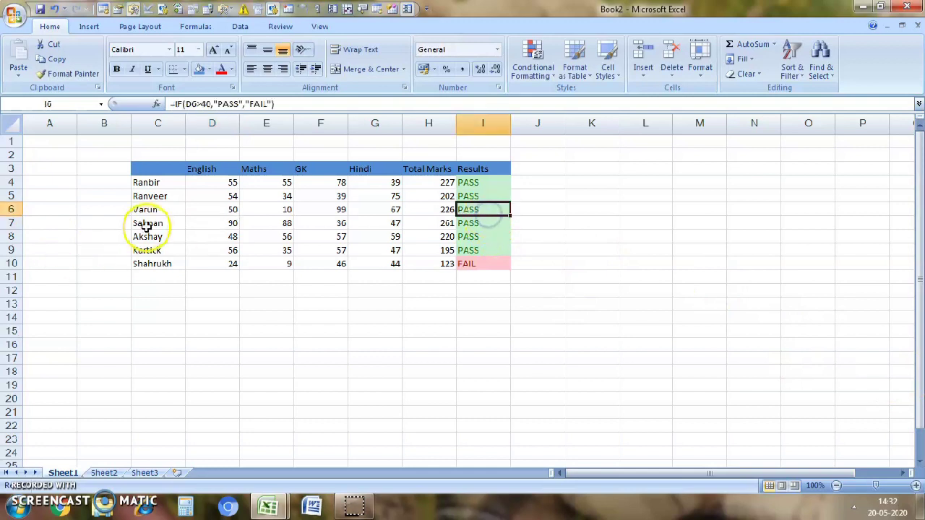
# Set the English mark in D6 back to 34.
pyautogui.click(214, 222)
pyautogui.click(233, 210)
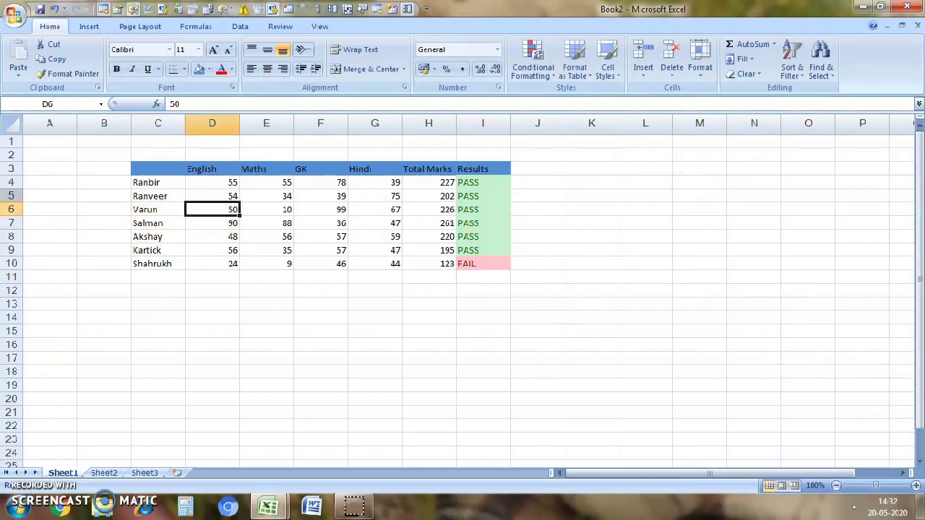
pyautogui.press('BackSpace')
pyautogui.write('34')
pyautogui.click(645, 225)
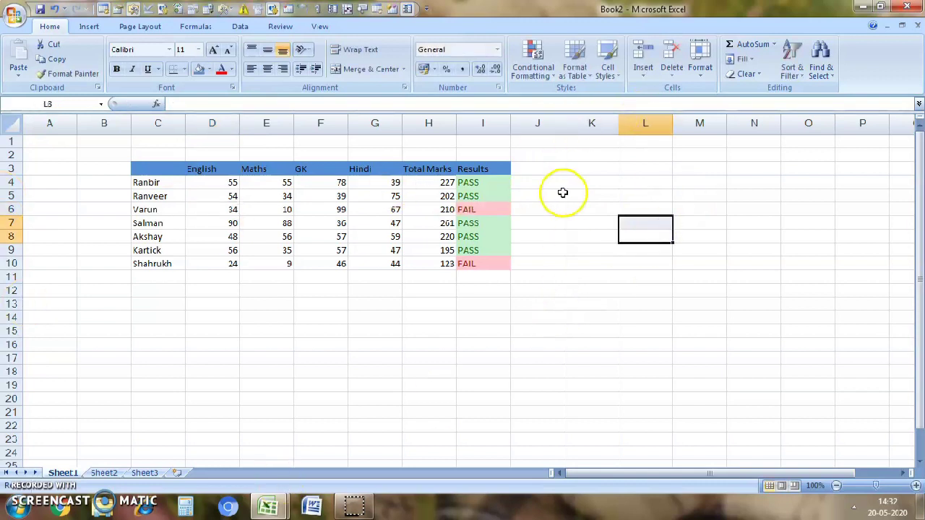
# Add a second "Results" header in J3 and copy the formatting of the I3 header onto it.
pyautogui.click(539, 153)
pyautogui.press('Down')
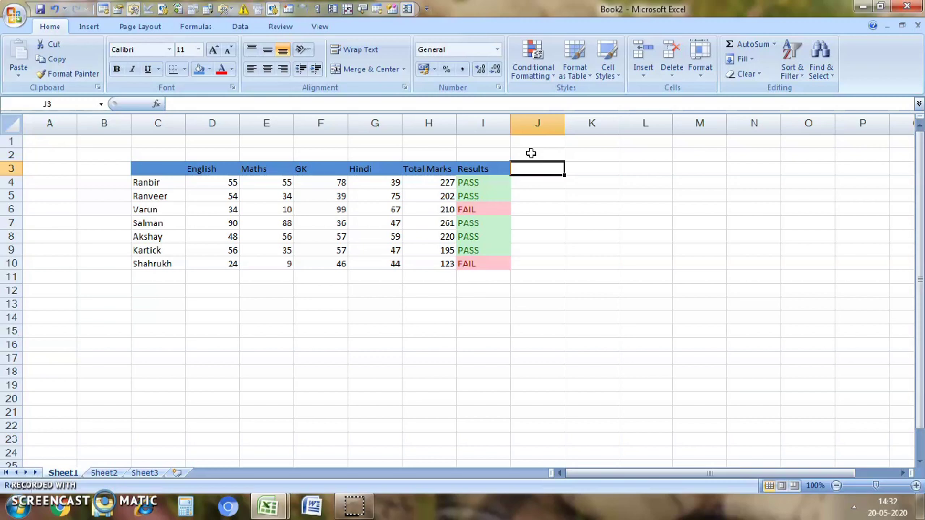
pyautogui.write('Re')
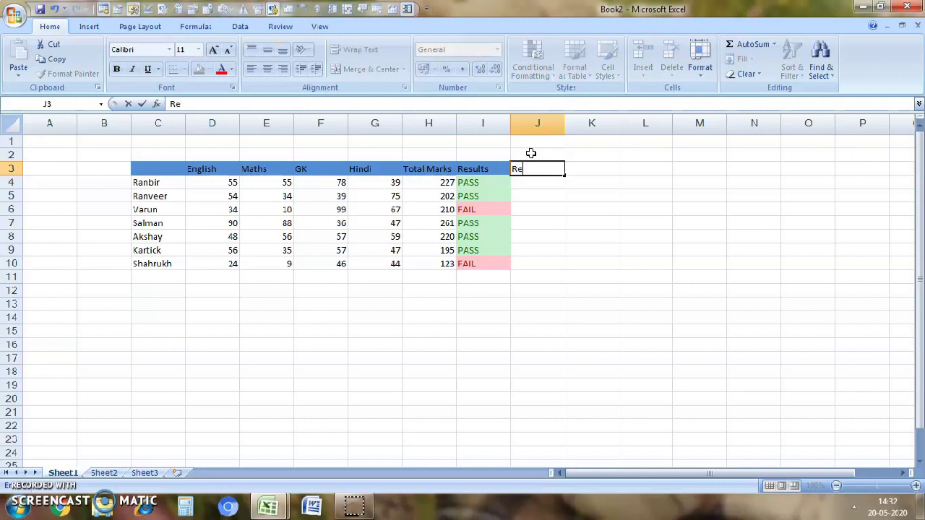
pyautogui.write('sults')
pyautogui.click(470, 169)
pyautogui.click(69, 74)
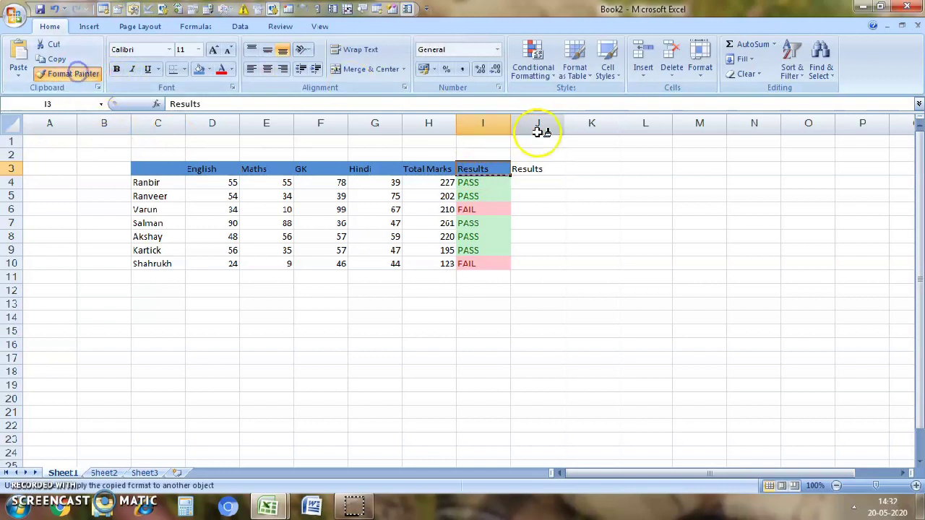
pyautogui.click(527, 172)
# Begin an IF formula in J4 with the logical test AND(H4>200,G4>40).
pyautogui.click(528, 182)
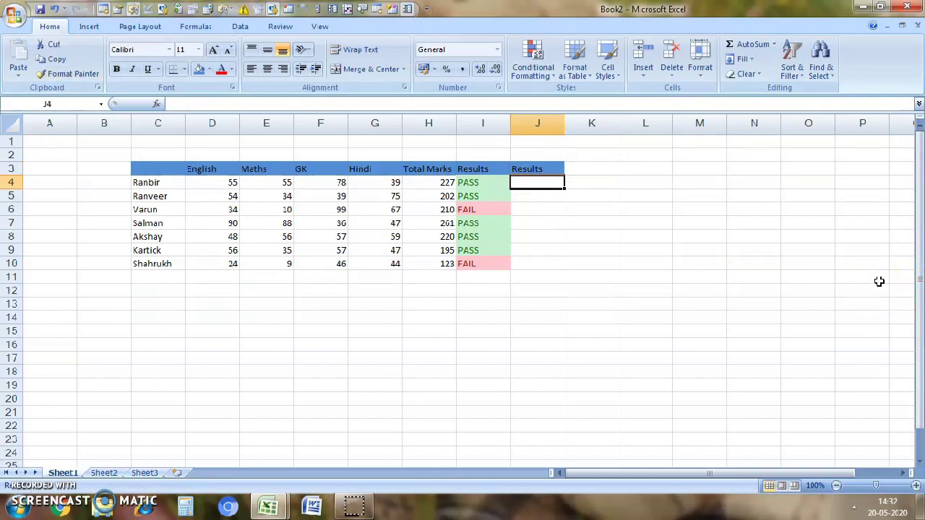
pyautogui.write('=i')
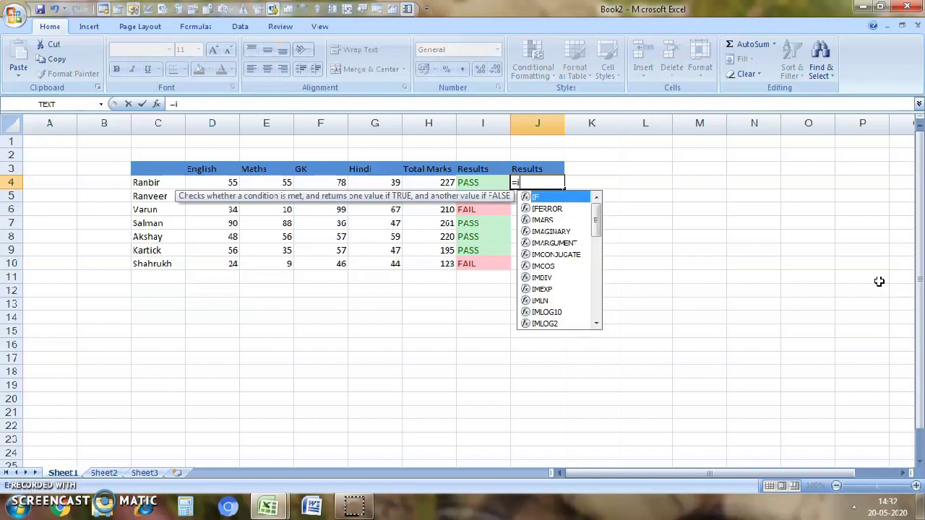
pyautogui.press('Tab')
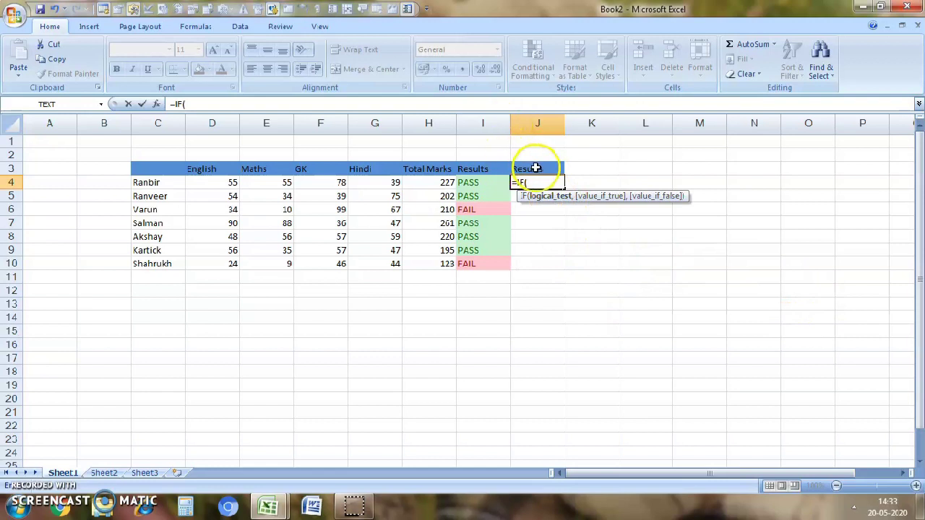
pyautogui.write('ande')
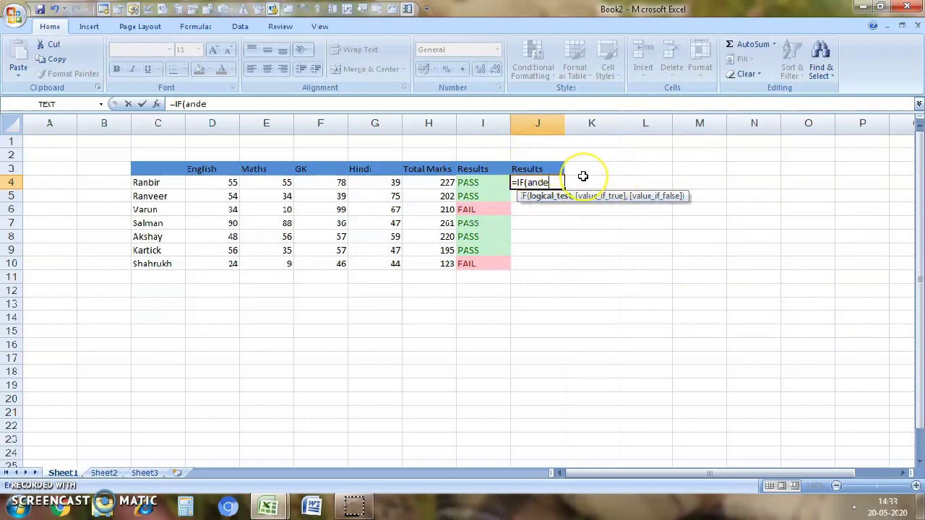
pyautogui.press('BackSpace')
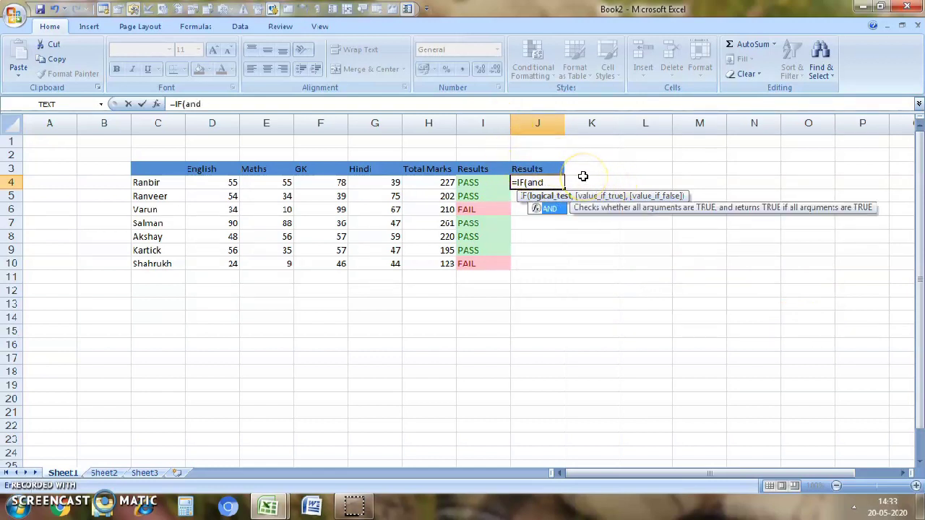
pyautogui.press('Tab')
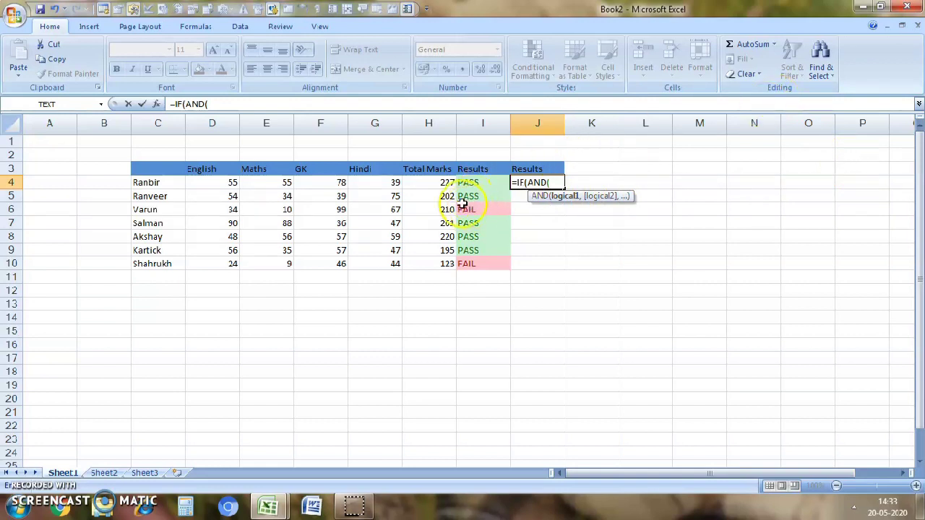
pyautogui.click(444, 182)
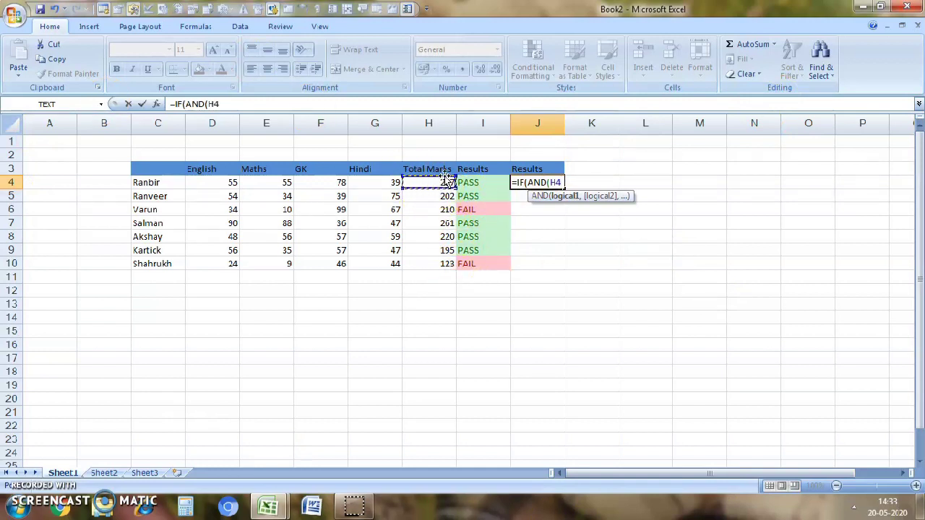
pyautogui.write('>200,')
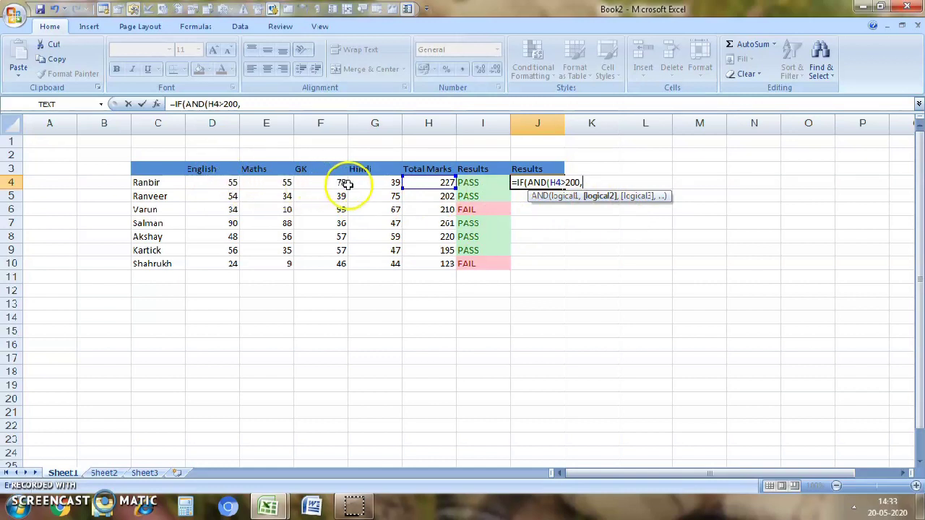
pyautogui.click(366, 187)
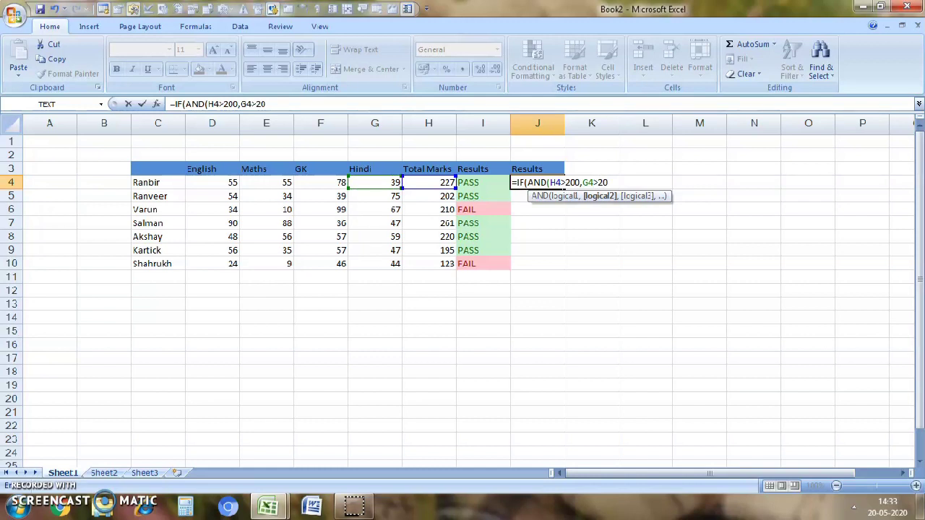
pyautogui.press('BackSpace')
pyautogui.press('BackSpace')
pyautogui.write('40')
pyautogui.write('),')
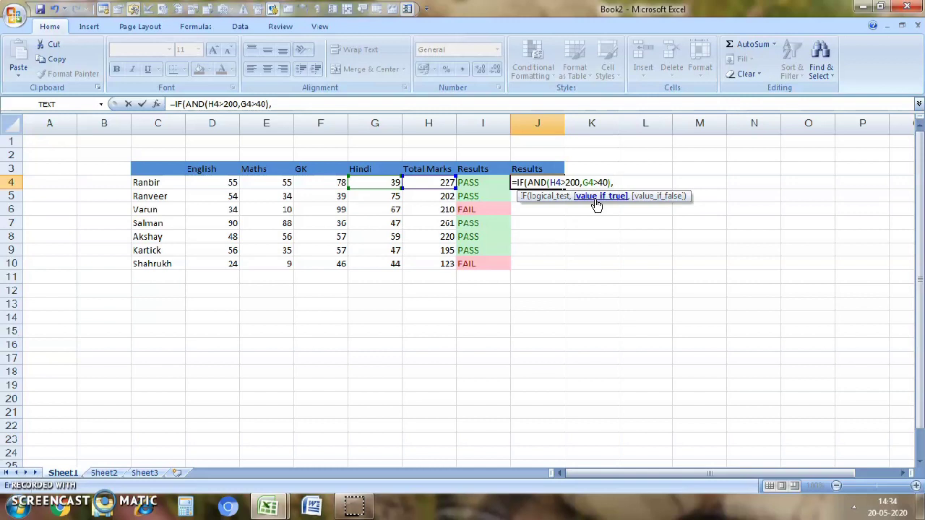
# Complete the J4 formula so it returns "PASS" when the test is true and "FAIL" when it is false.
pyautogui.write('p')
pyautogui.press('BackSpace')
pyautogui.write('PASS",')
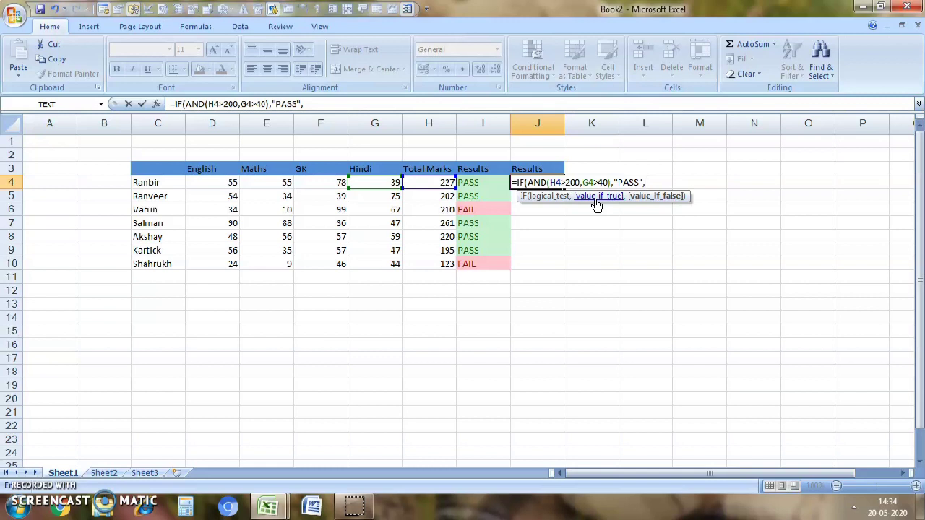
pyautogui.write('"FAIL"')
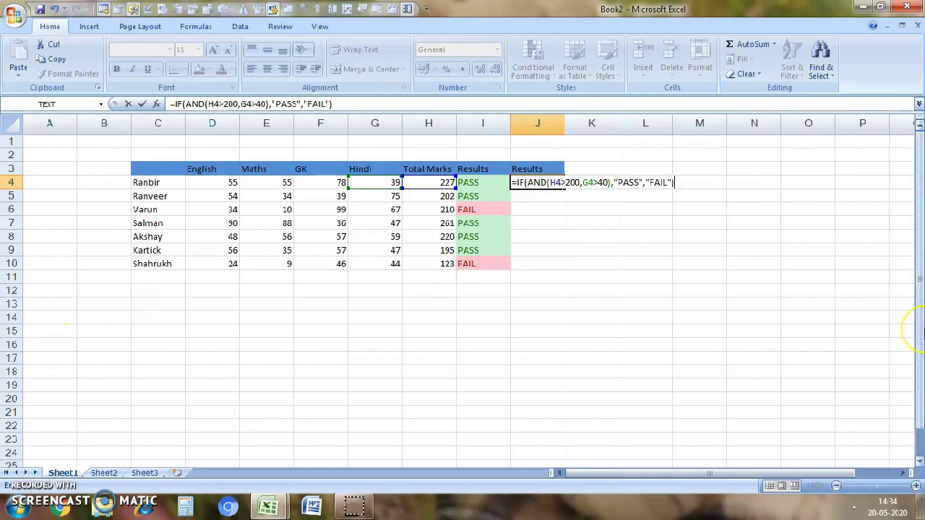
pyautogui.press('Return')
# Fill the IF/AND formula from J4 down through J10 and check the copied formula in J5.
pyautogui.click(524, 183)
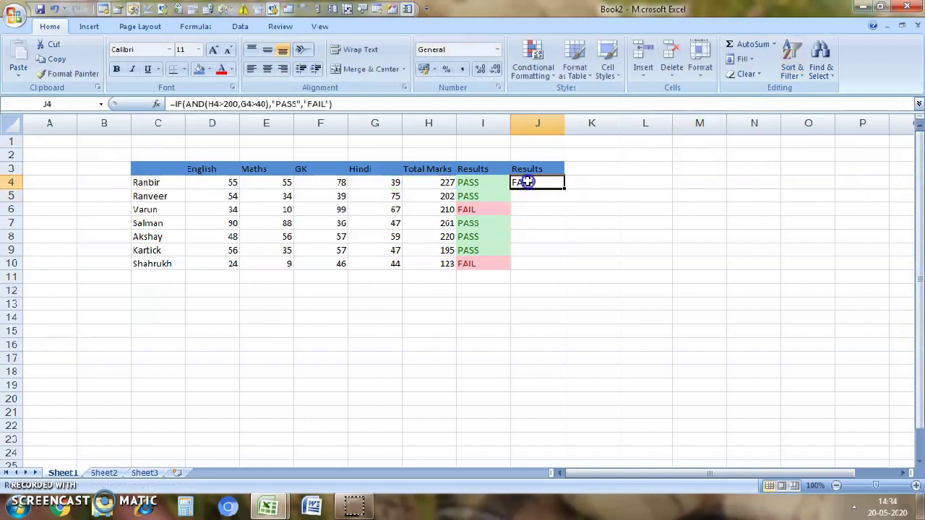
pyautogui.click(428, 185)
pyautogui.click(541, 182)
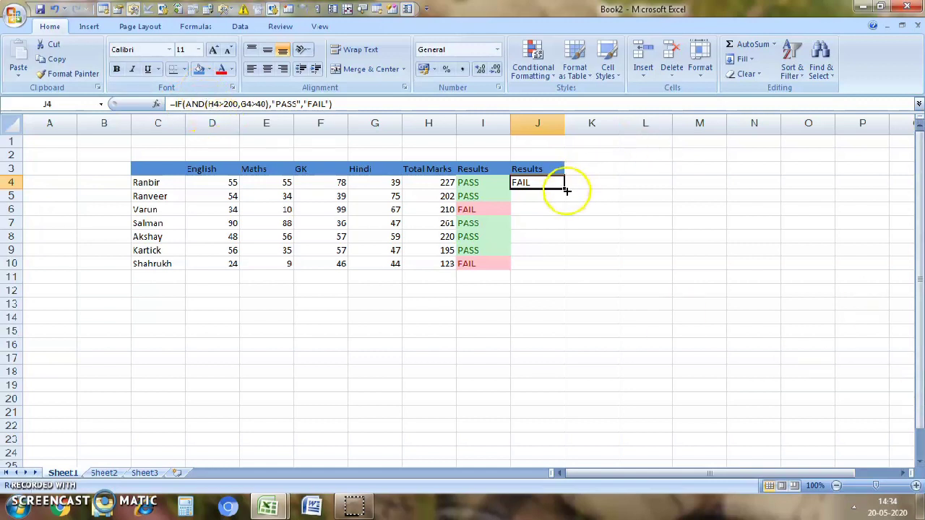
pyautogui.doubleClick(565, 186)
pyautogui.click(611, 233)
pyautogui.moveTo(547, 180); pyautogui.dragTo(546, 266)
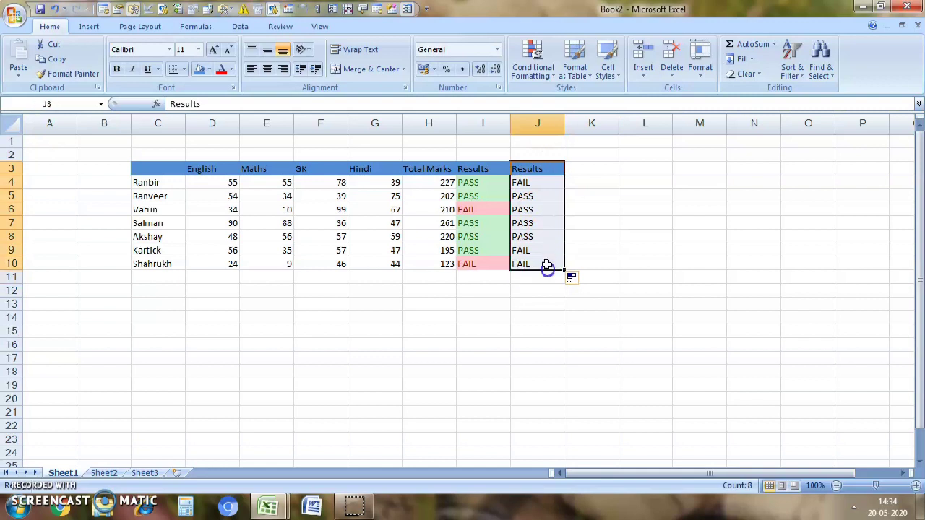
pyautogui.click(534, 167)
pyautogui.click(534, 195)
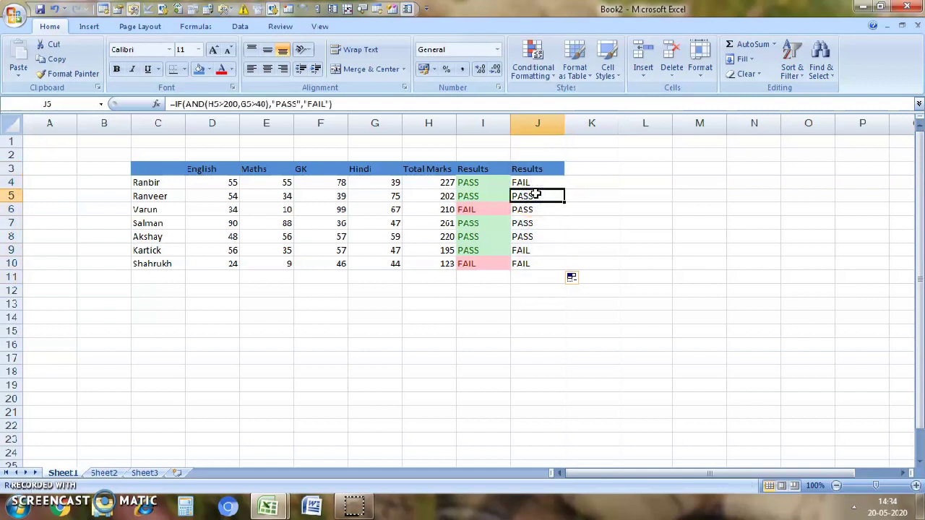
pyautogui.click(551, 181)
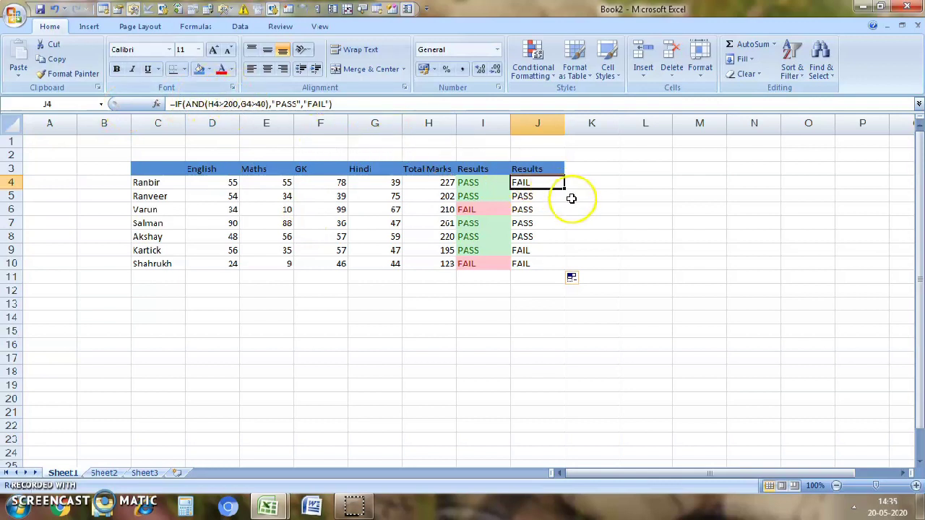
pyautogui.moveTo(553, 188)
pyautogui.mouseDown()
pyautogui.moveTo(542, 226)
pyautogui.moveTo(547, 186)
pyautogui.moveTo(547, 201)
pyautogui.mouseUp()
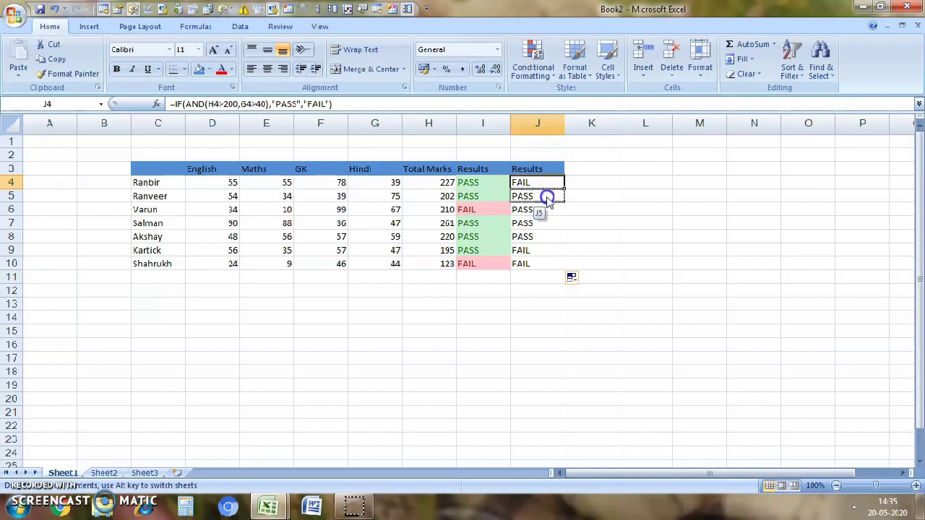
pyautogui.moveTo(548, 200); pyautogui.dragTo(548, 199)
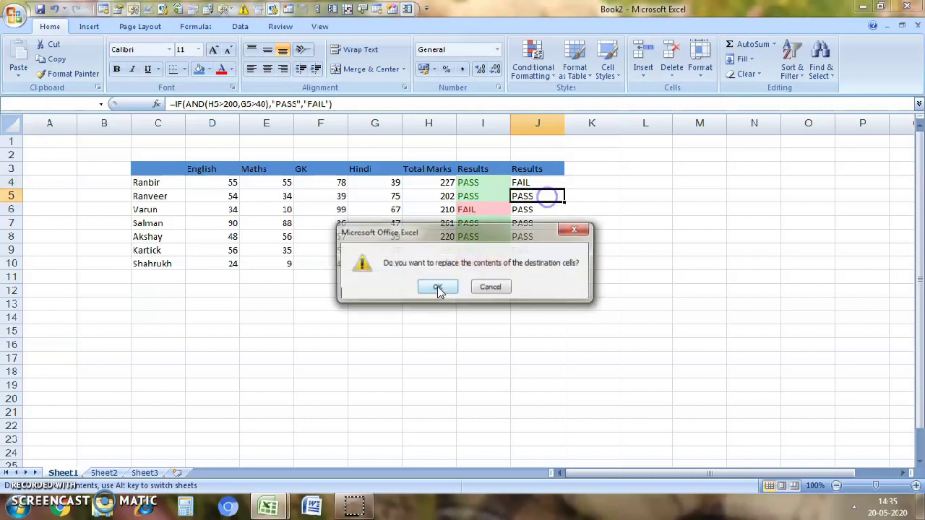
pyautogui.click(585, 230)
pyautogui.click(626, 211)
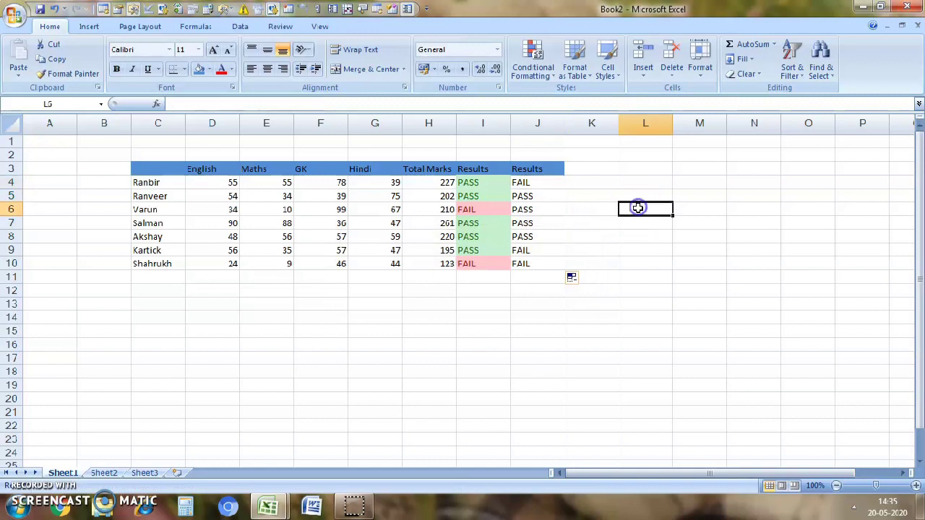
# Check the J4 result and its IF/AND formula against the Hindi mark in G4.
pyautogui.click(539, 183)
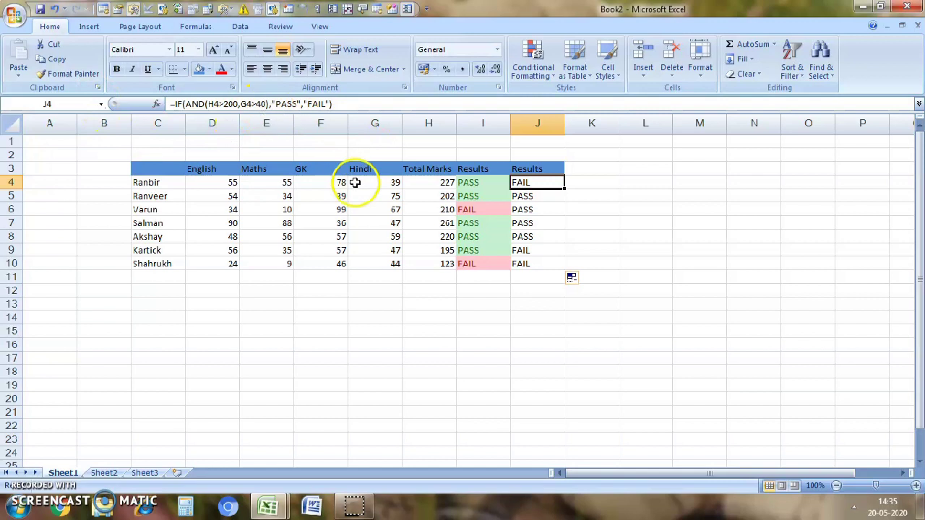
pyautogui.click(379, 186)
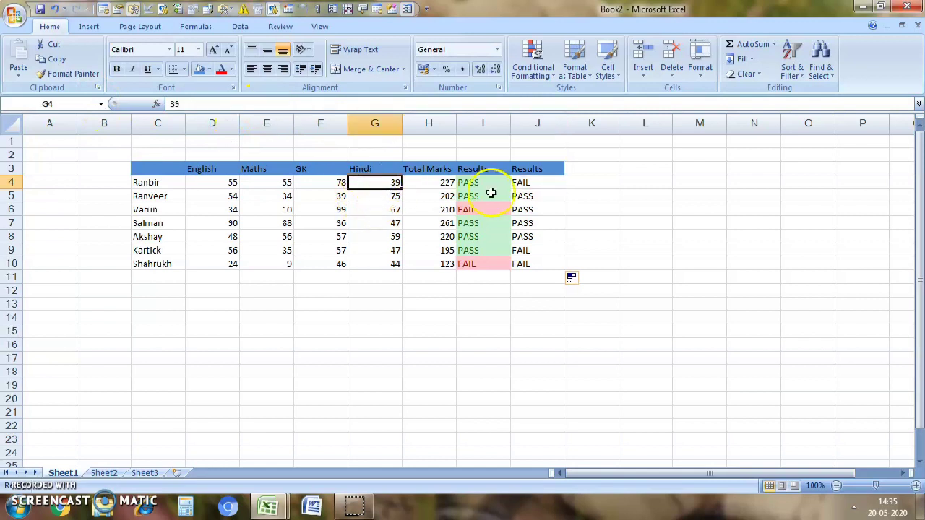
pyautogui.click(522, 194)
pyautogui.click(522, 183)
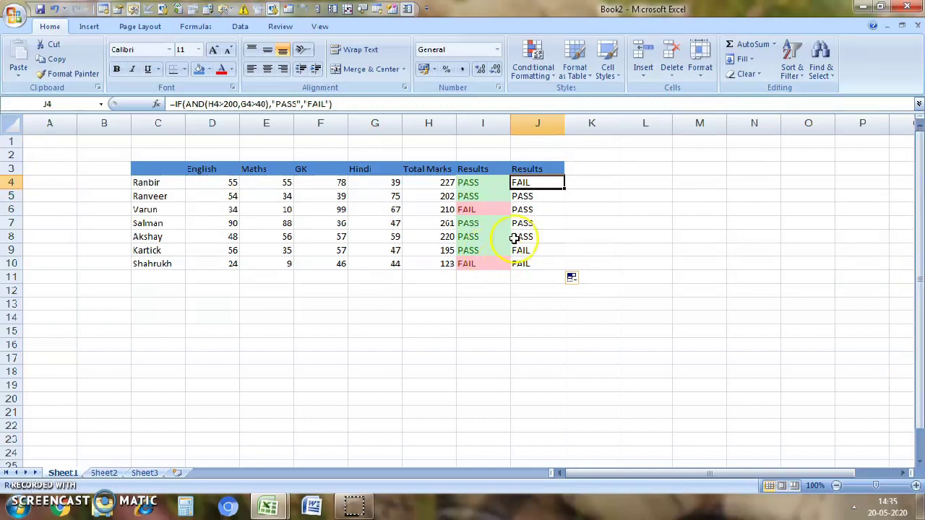
# Highlight the cells in J4:J10 that equal FAIL with Light Red Fill with Dark Red Text.
pyautogui.moveTo(526, 182); pyautogui.dragTo(528, 261)
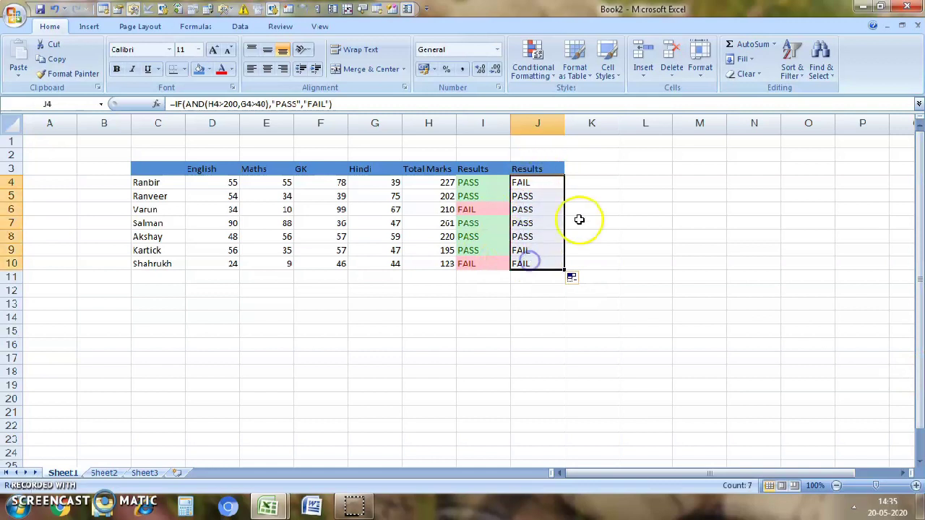
pyautogui.click(532, 61)
pyautogui.moveTo(578, 97)
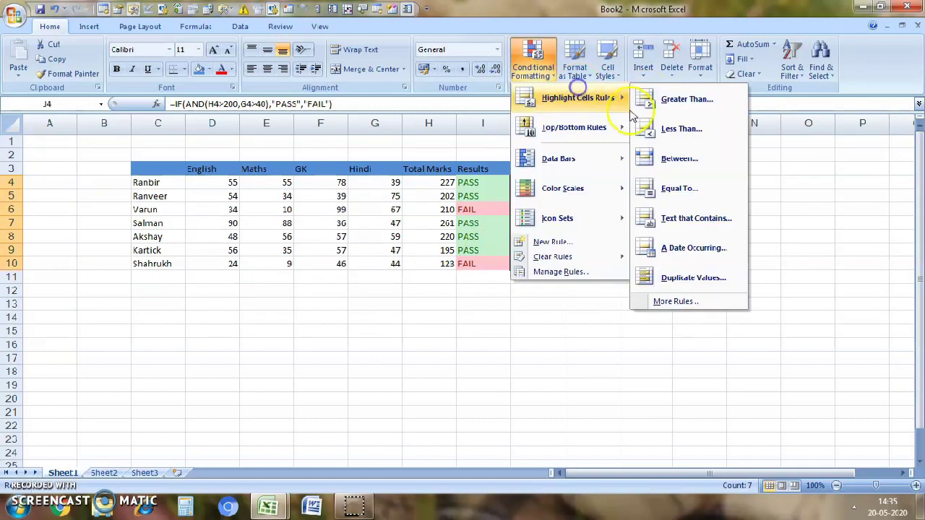
pyautogui.click(672, 190)
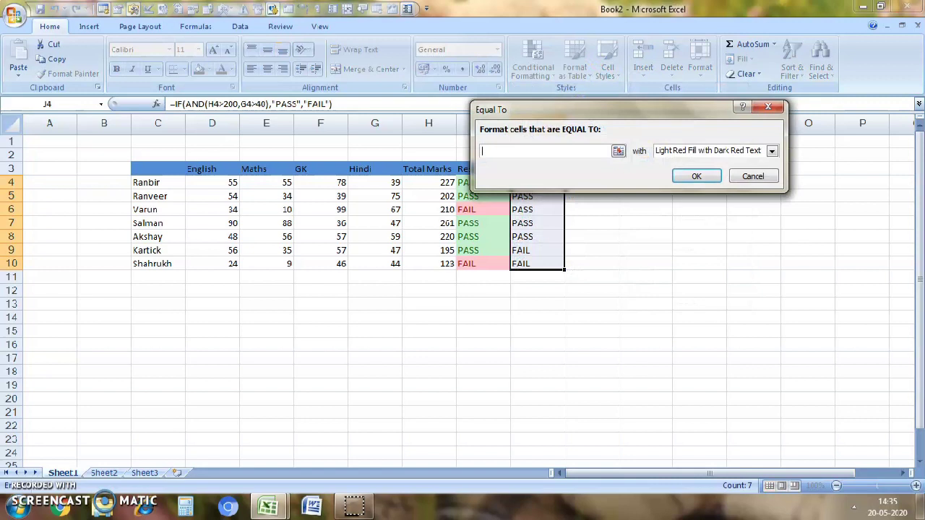
pyautogui.write('FAIL')
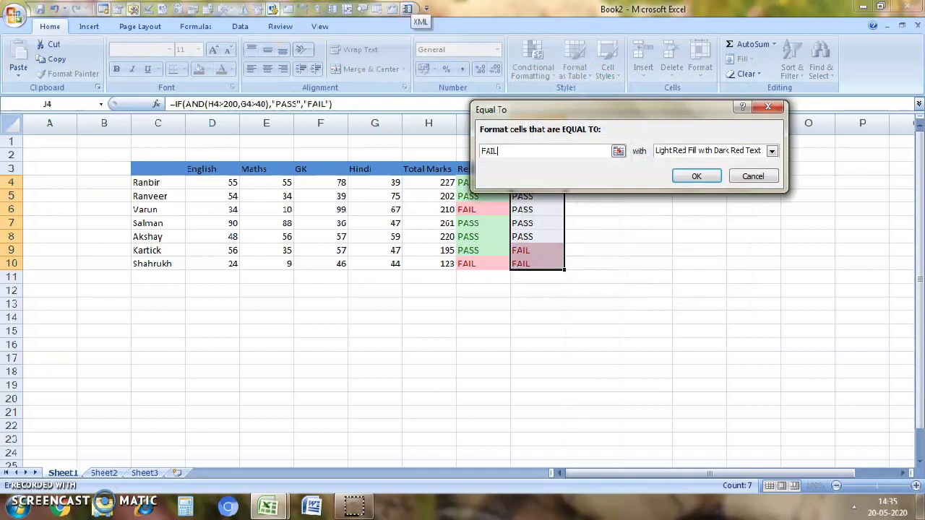
pyautogui.press('Return')
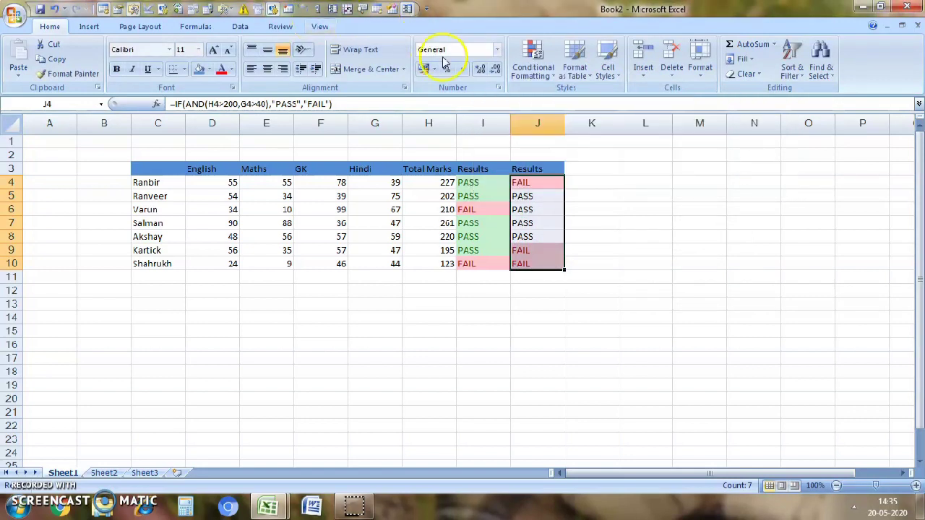
# Add an Equal To highlight rule to J4:J10 for PASS with Green Fill with Dark Green Text.
pyautogui.click(532, 61)
pyautogui.moveTo(578, 98)
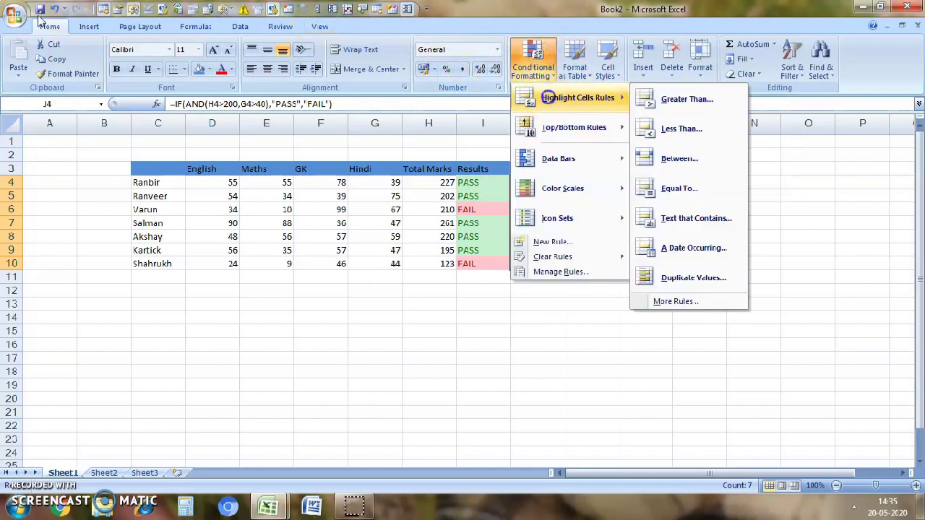
pyautogui.click(690, 188)
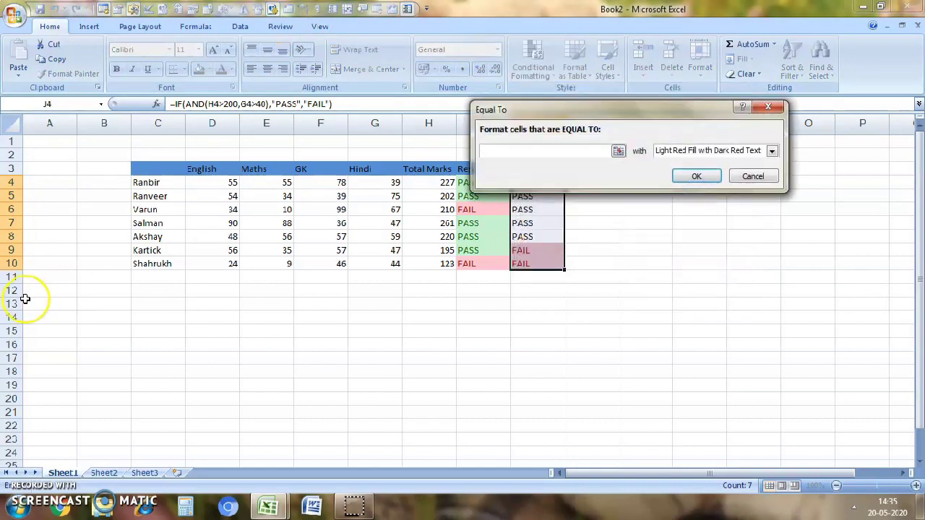
pyautogui.write('PASS')
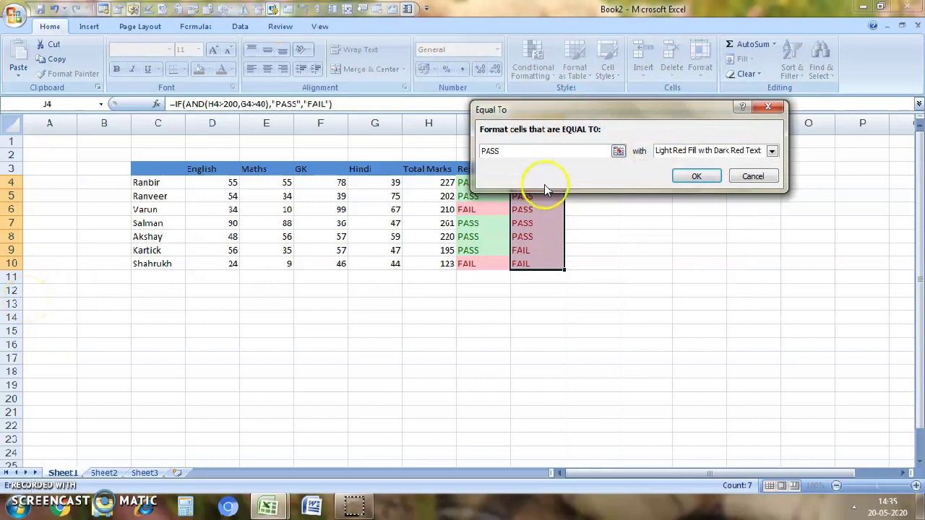
pyautogui.click(772, 151)
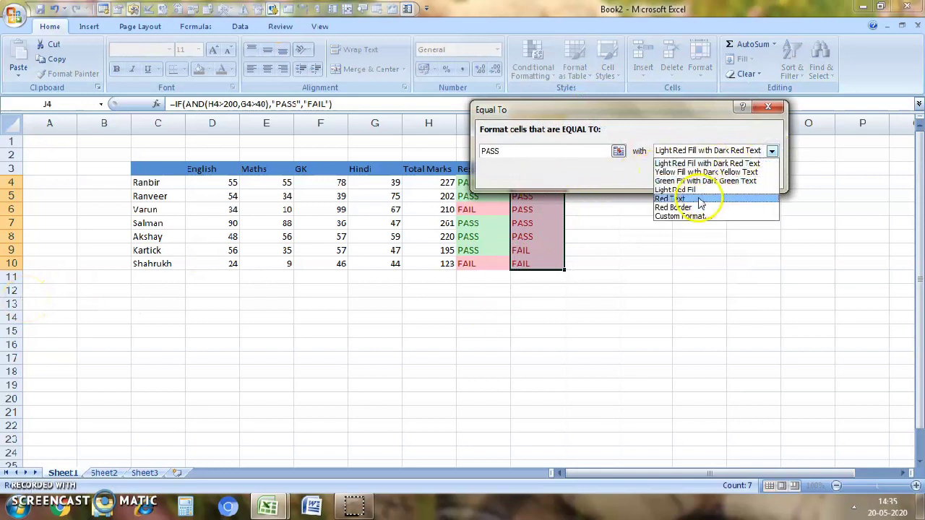
pyautogui.click(705, 181)
pyautogui.click(690, 184)
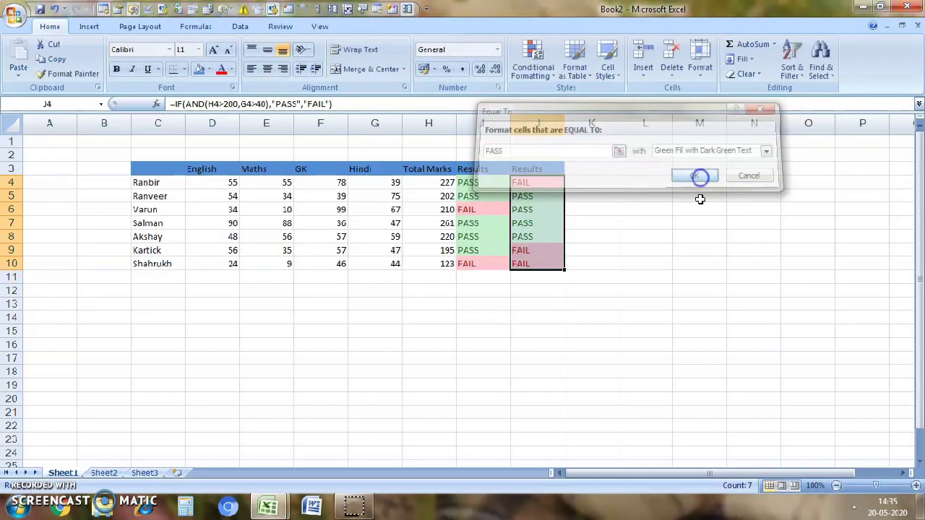
pyautogui.click(626, 179)
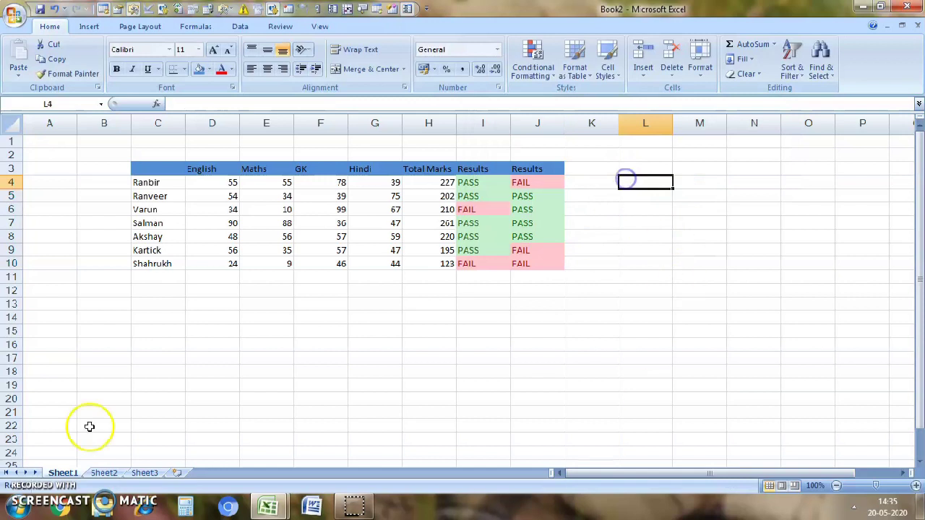
# Examine the second Results column against the total marks, especially in rows 4, 9 and 10.
pyautogui.click(523, 197)
pyautogui.click(525, 182)
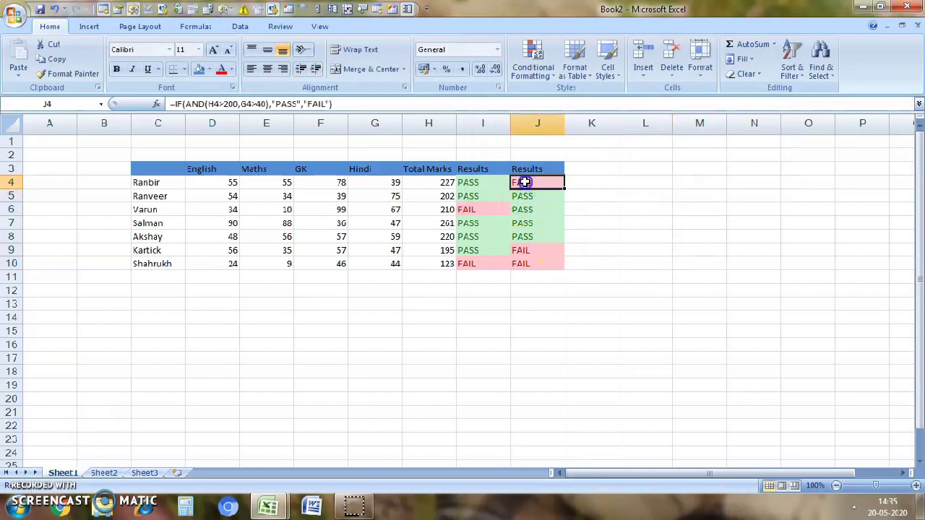
pyautogui.click(443, 182)
pyautogui.click(538, 236)
pyautogui.click(536, 250)
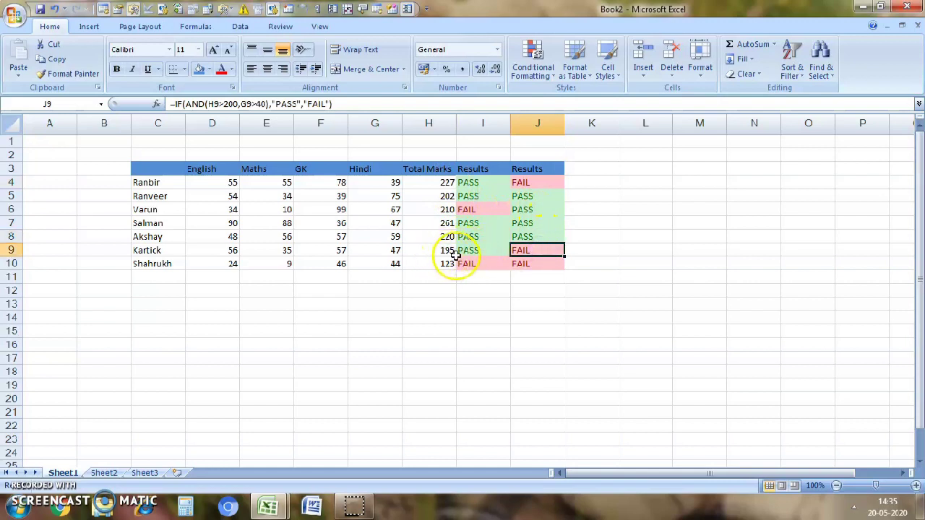
pyautogui.click(148, 250)
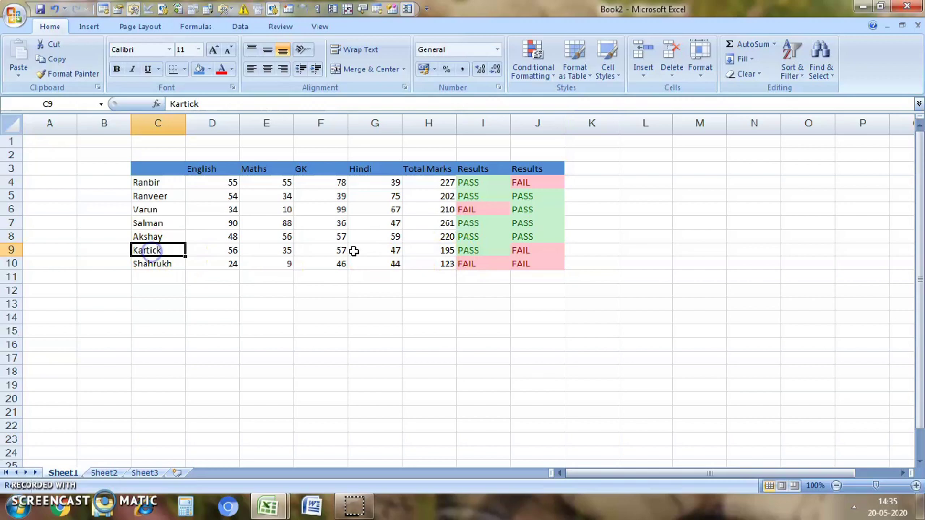
pyautogui.click(439, 249)
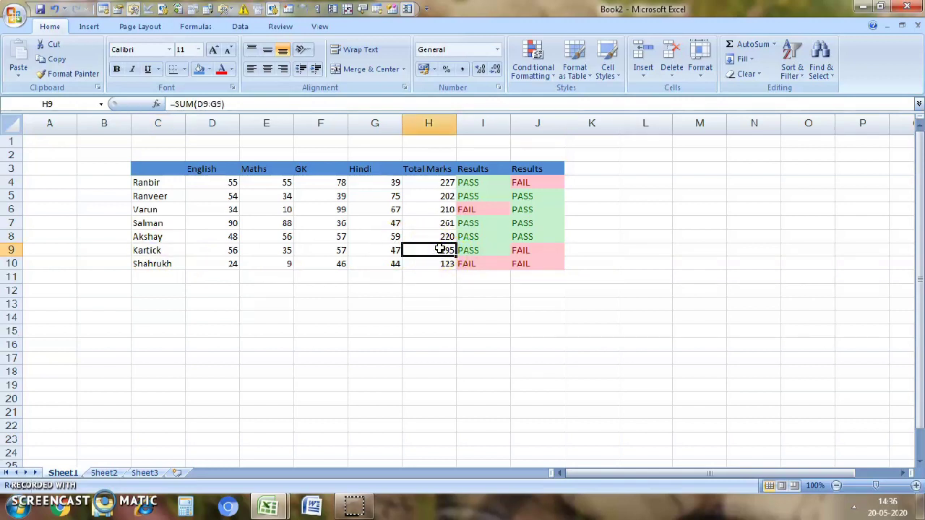
pyautogui.click(441, 264)
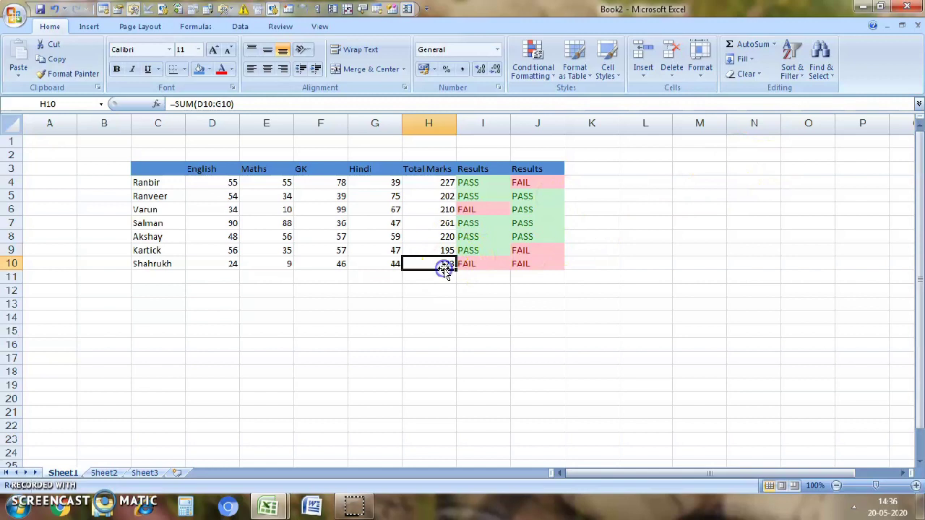
pyautogui.click(604, 172)
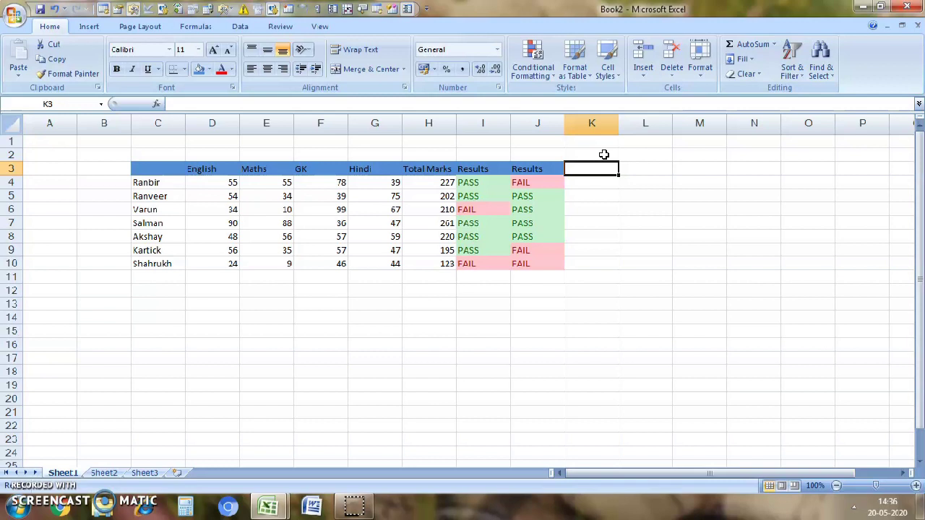
pyautogui.write('=')
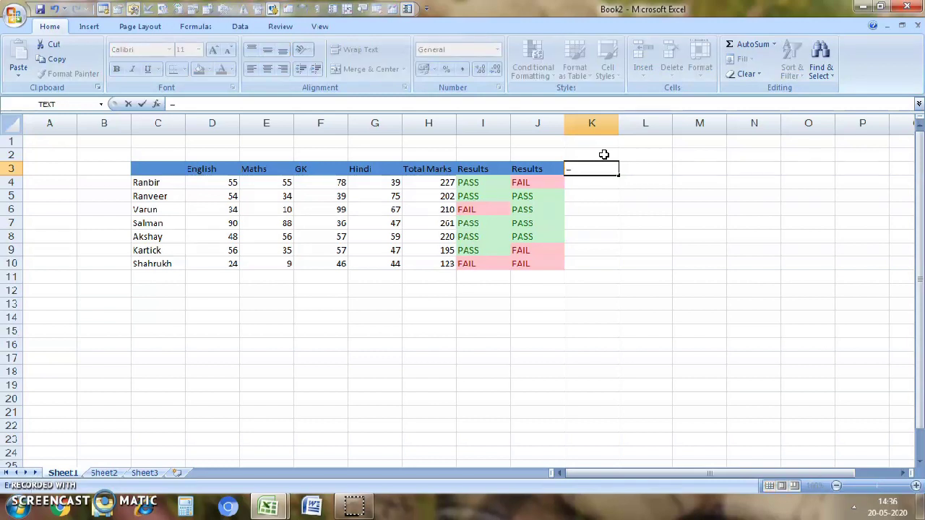
pyautogui.write('IF')
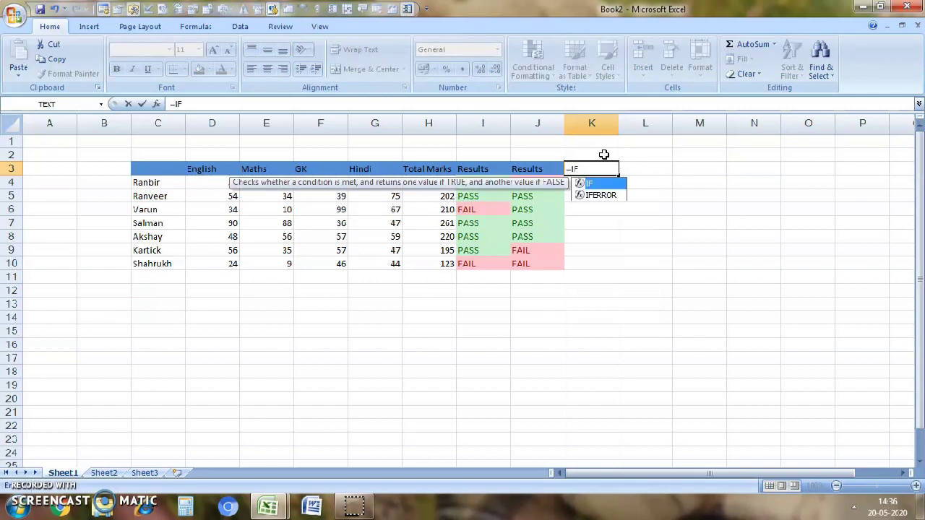
pyautogui.write('(OP')
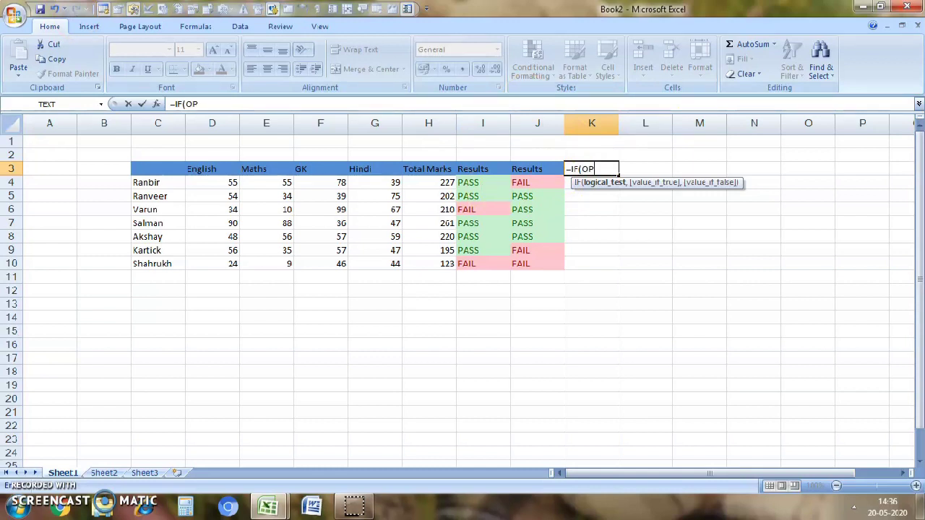
pyautogui.press('BackSpace')
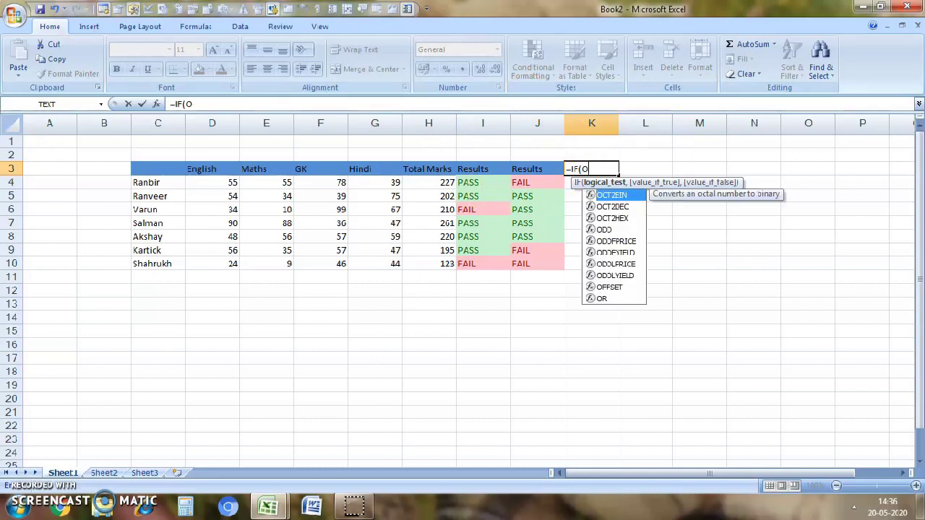
pyautogui.write('R(')
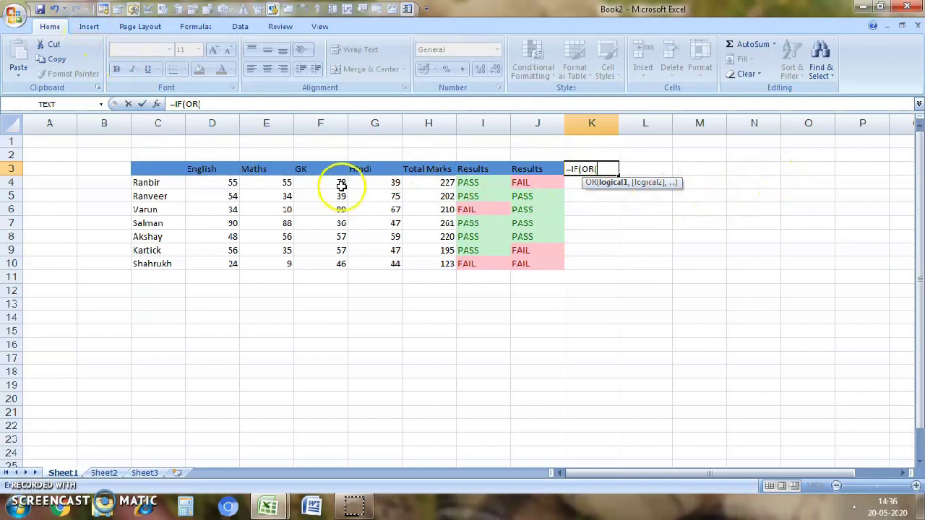
pyautogui.press('BackSpace')
pyautogui.press('BackSpace')
pyautogui.press('BackSpace')
pyautogui.press('BackSpace')
pyautogui.press('BackSpace')
pyautogui.press('BackSpace')
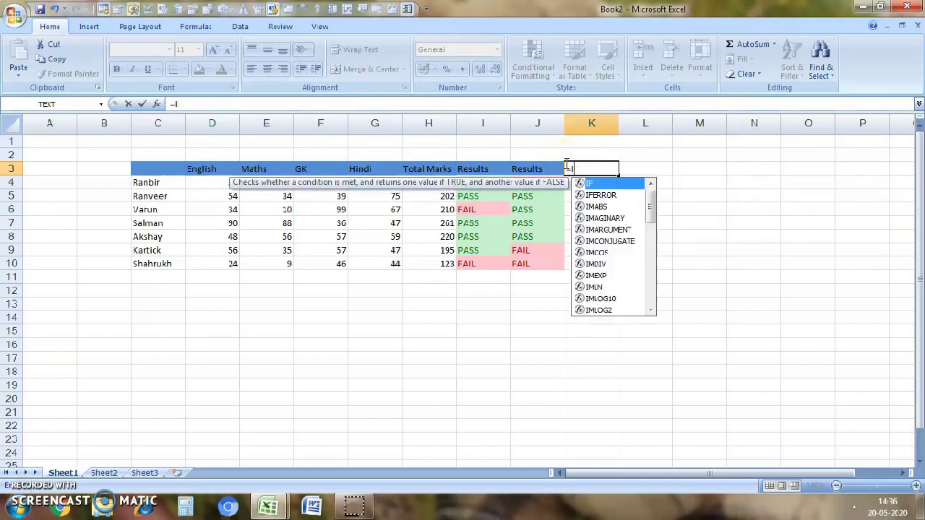
pyautogui.press('Escape')
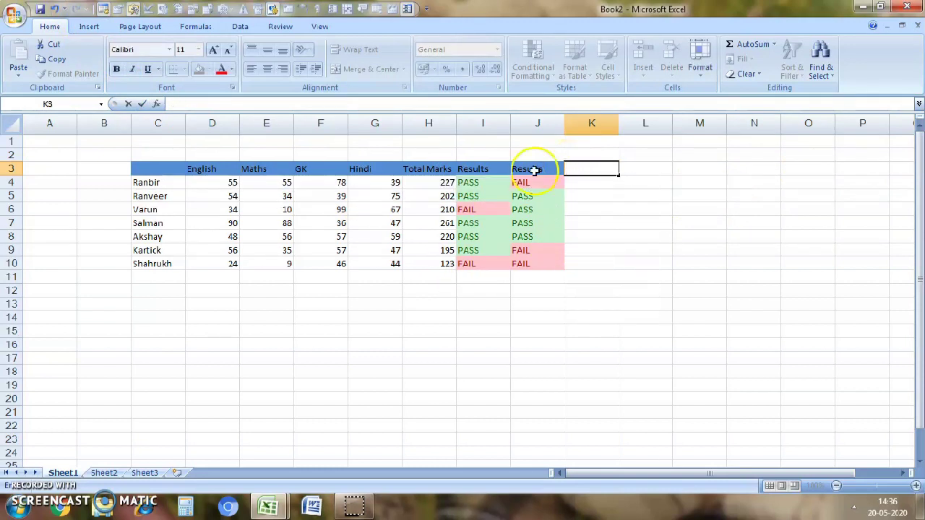
# Copy the formatted "Results" header from J3 into K3.
pyautogui.click(585, 181)
pyautogui.click(529, 168)
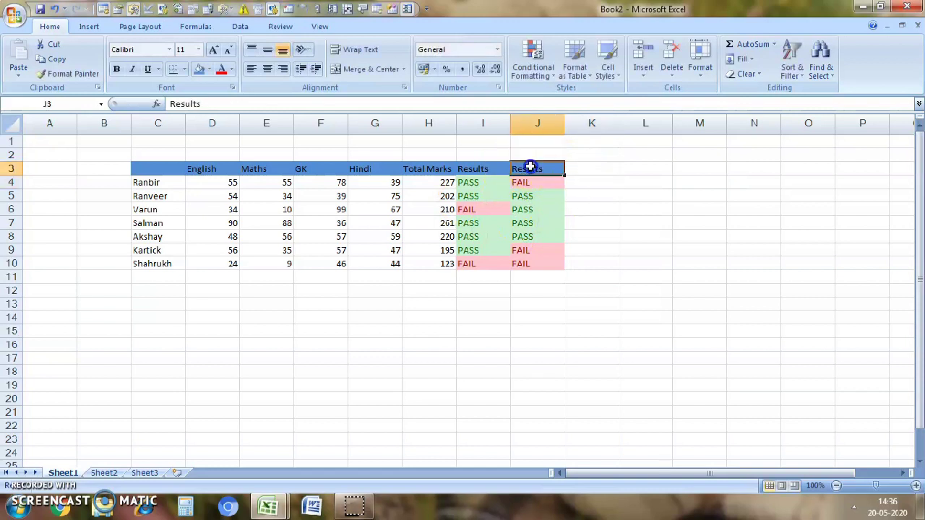
pyautogui.hotkey('ctrl', 'c')
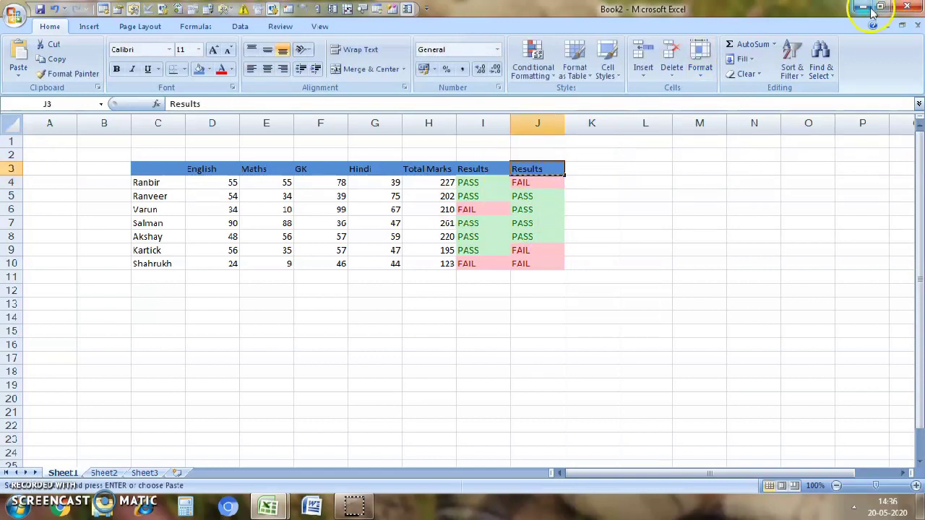
pyautogui.click(592, 166)
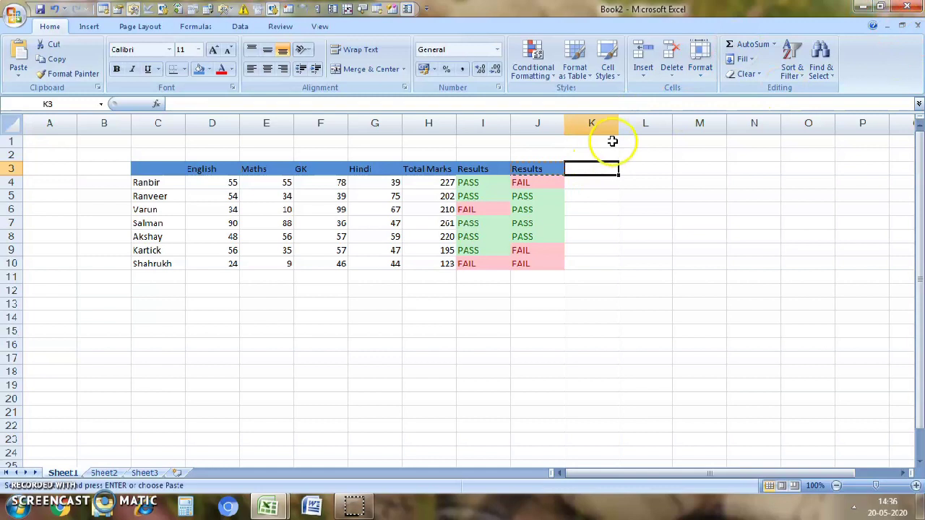
pyautogui.hotkey('ctrl', 'v')
pyautogui.click(580, 178)
pyautogui.click(580, 171)
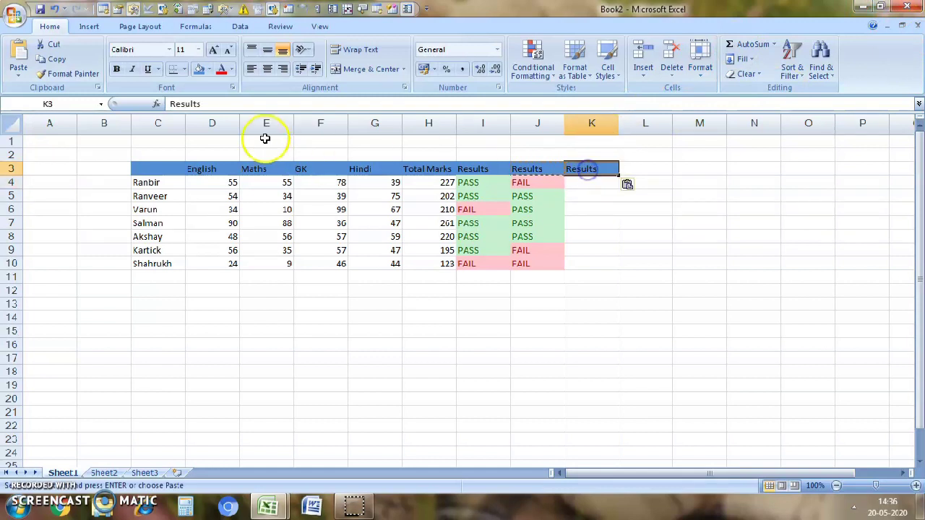
# Start an IF formula in K4 with an OR test whose first condition is G4>40.
pyautogui.click(228, 107)
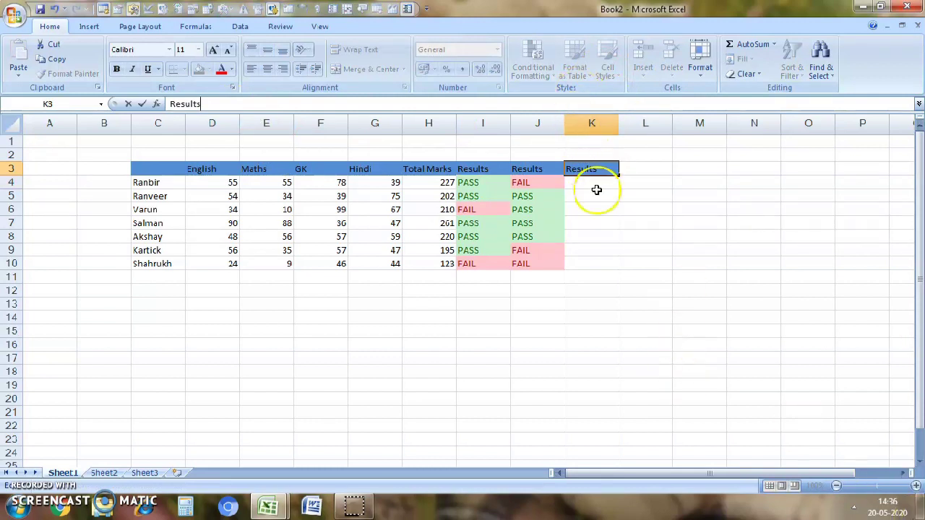
pyautogui.click(595, 193)
pyautogui.click(605, 182)
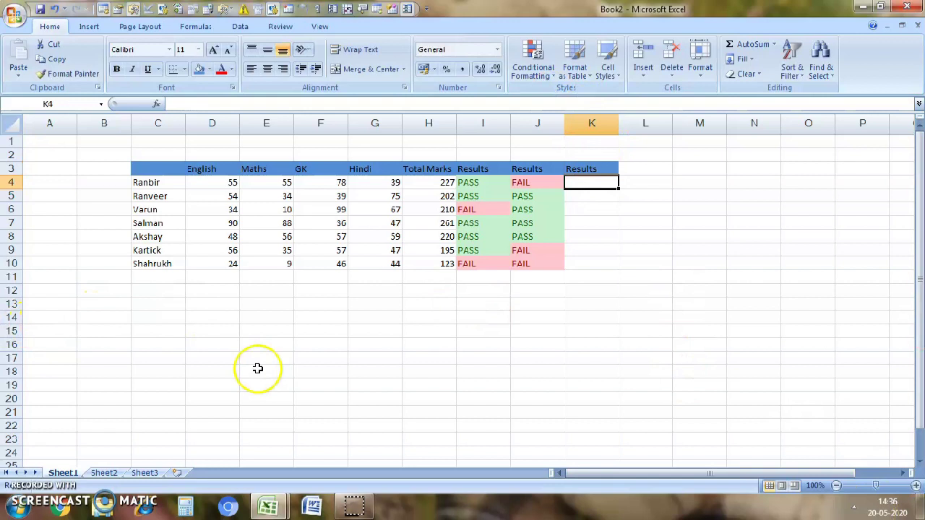
pyautogui.write('=')
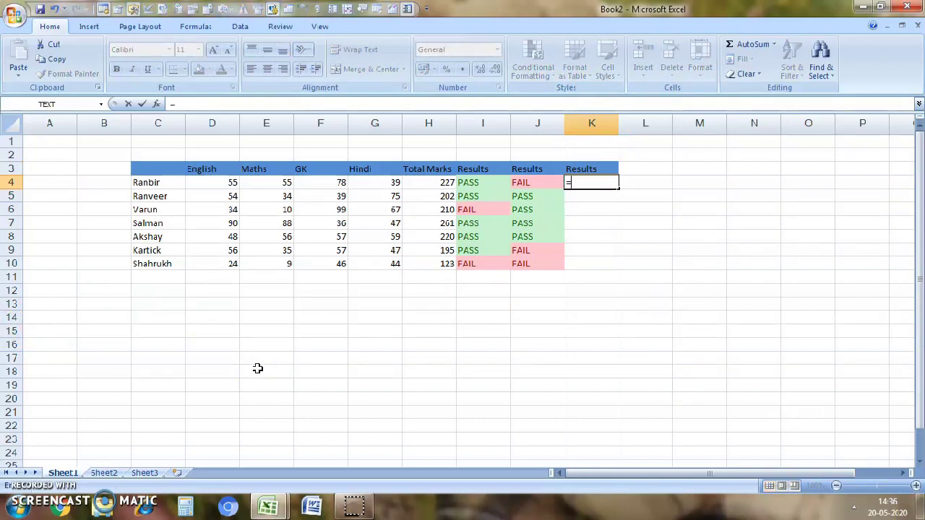
pyautogui.write('IF(')
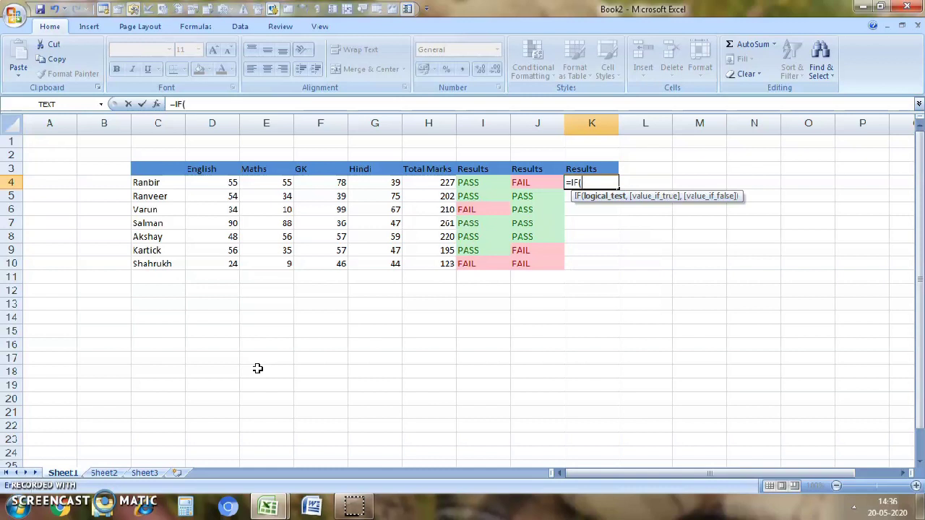
pyautogui.write('OR')
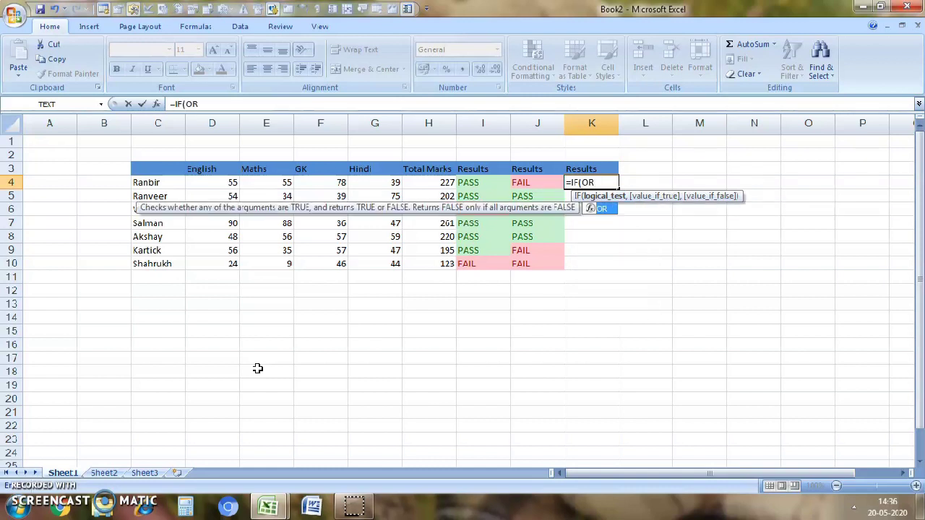
pyautogui.write('(')
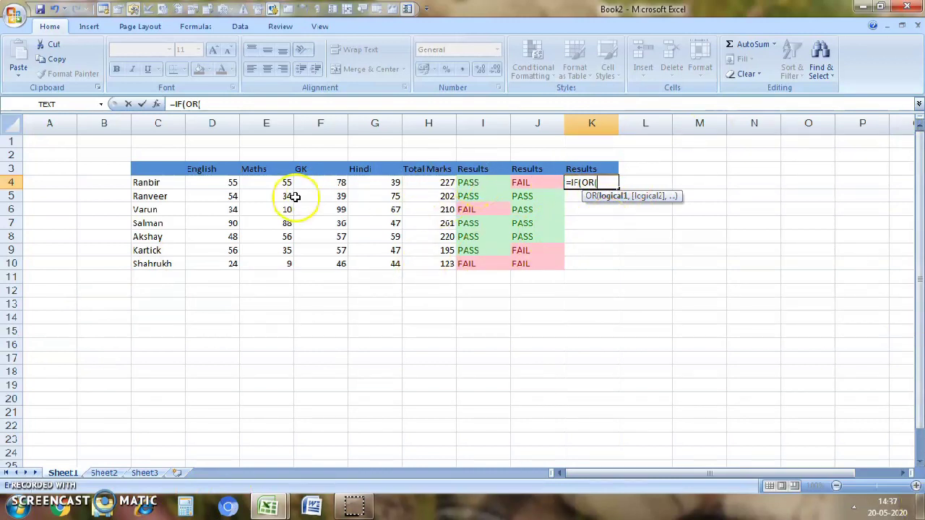
pyautogui.click(369, 183)
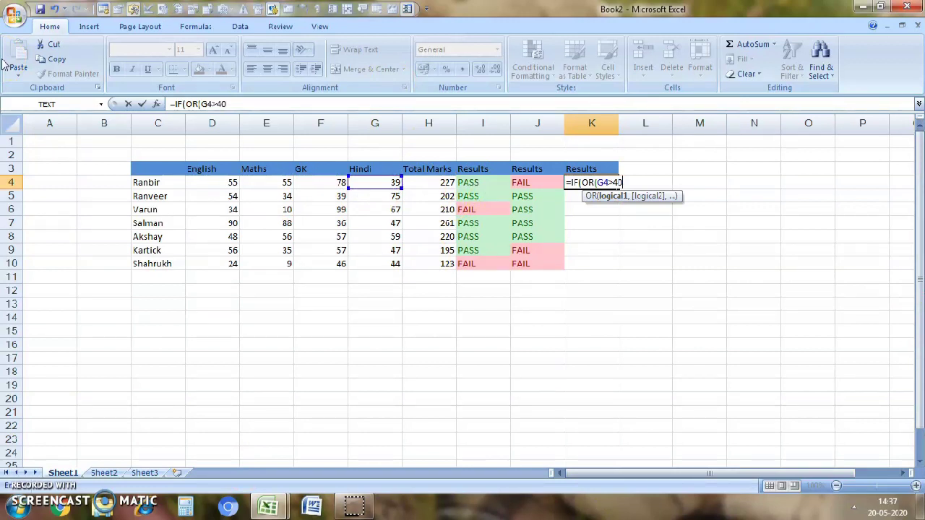
pyautogui.write('>40,')
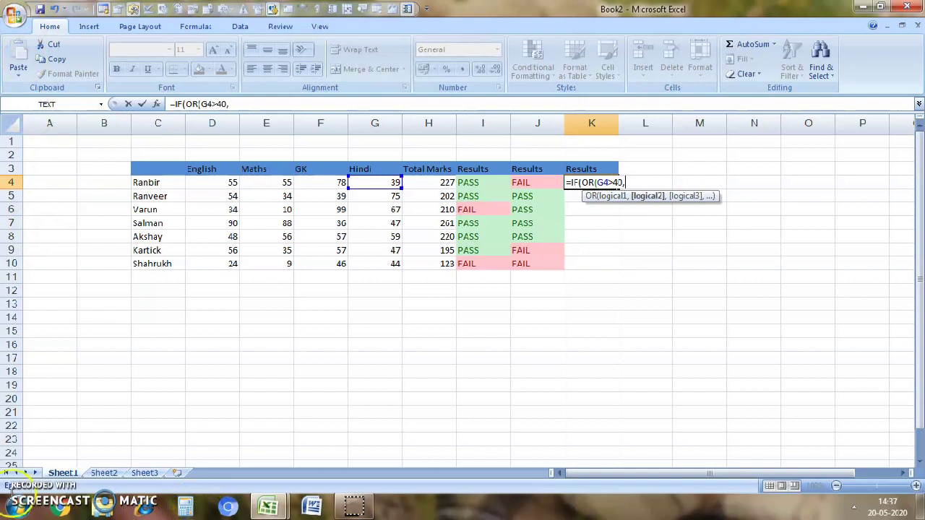
# Add the total marks condition H4>230 as the second argument of the OR test and close it.
pyautogui.click(432, 175)
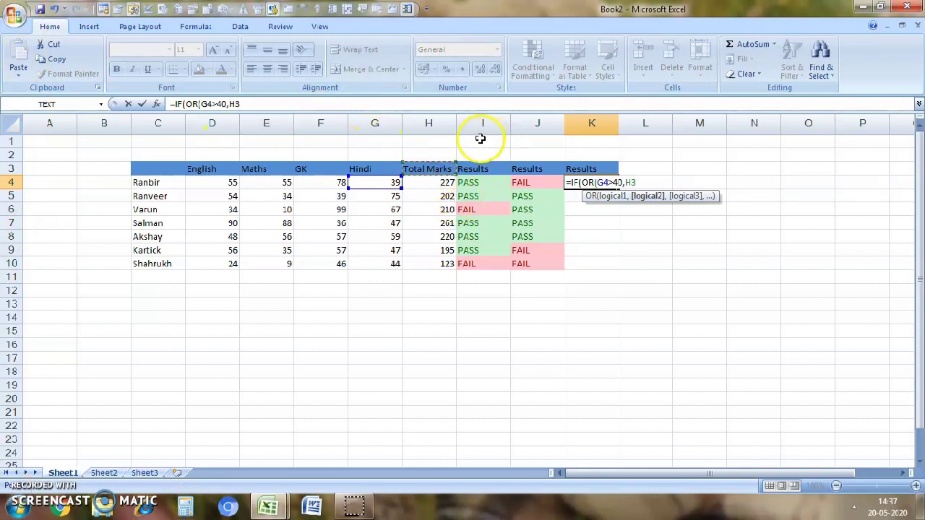
pyautogui.press('BackSpace')
pyautogui.press('BackSpace')
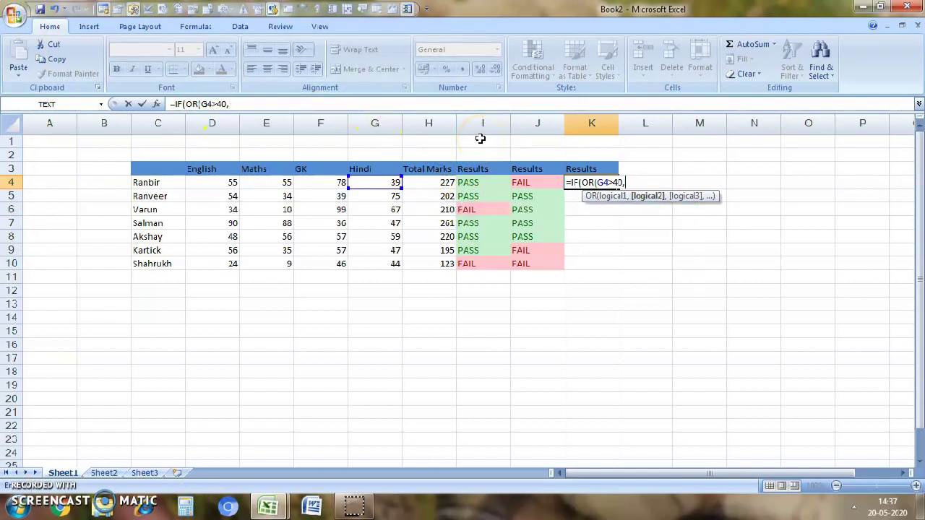
pyautogui.click(428, 182)
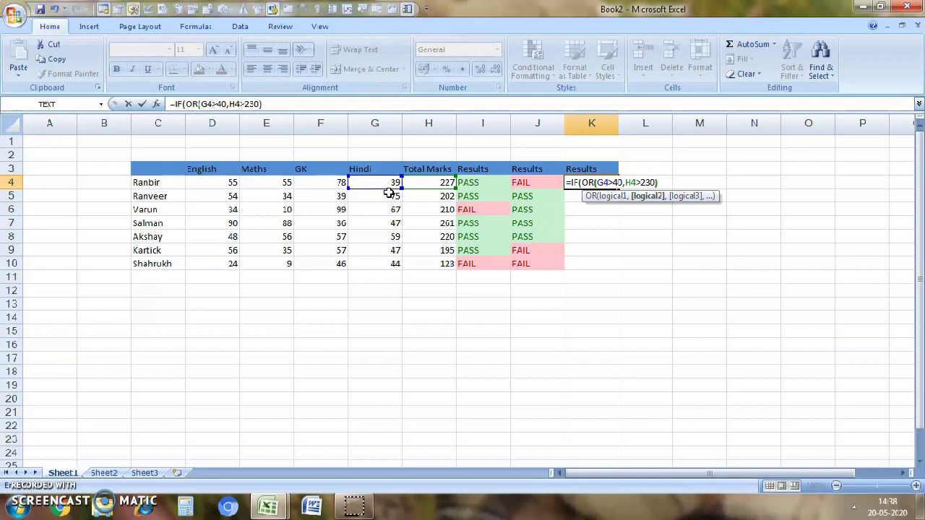
# Complete the K4 formula with "PASS" as the true value and "FAIL" as the false value.
pyautogui.write(',')
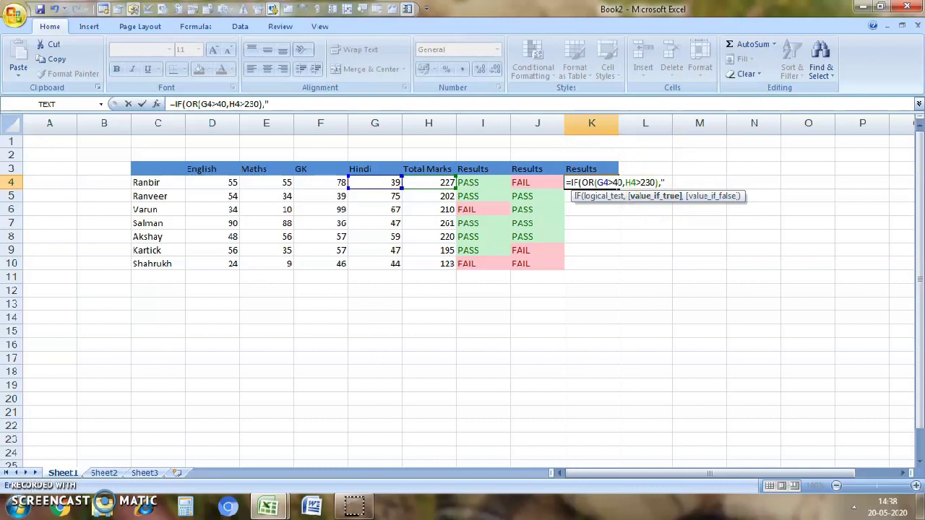
pyautogui.write('"PASS')
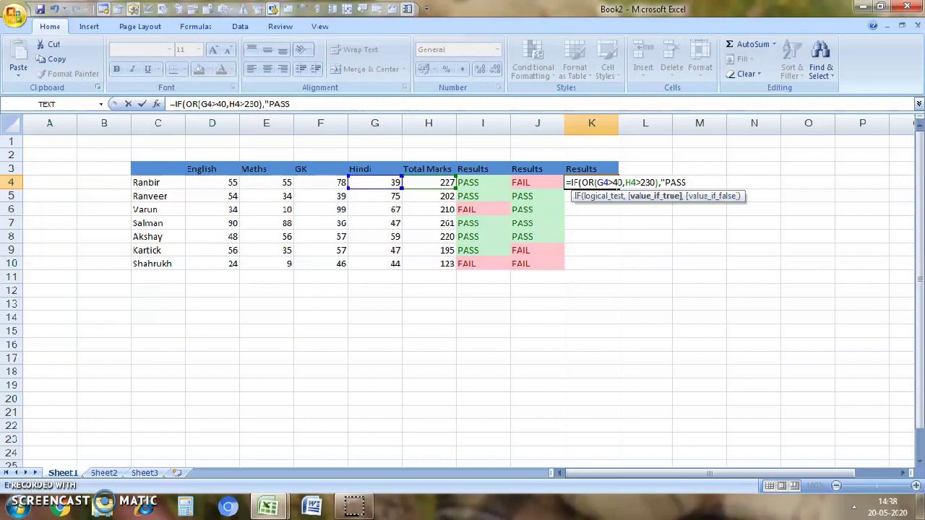
pyautogui.write('","FAIL"')
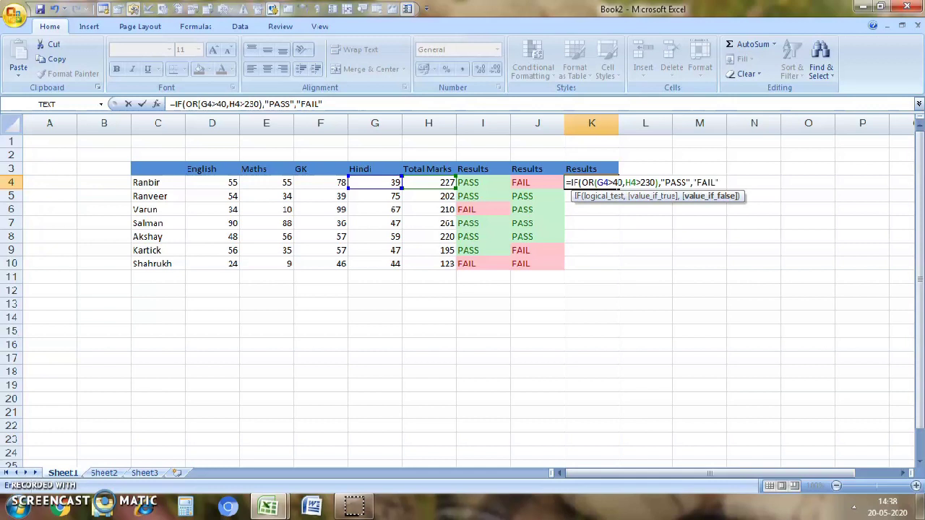
pyautogui.press('End')
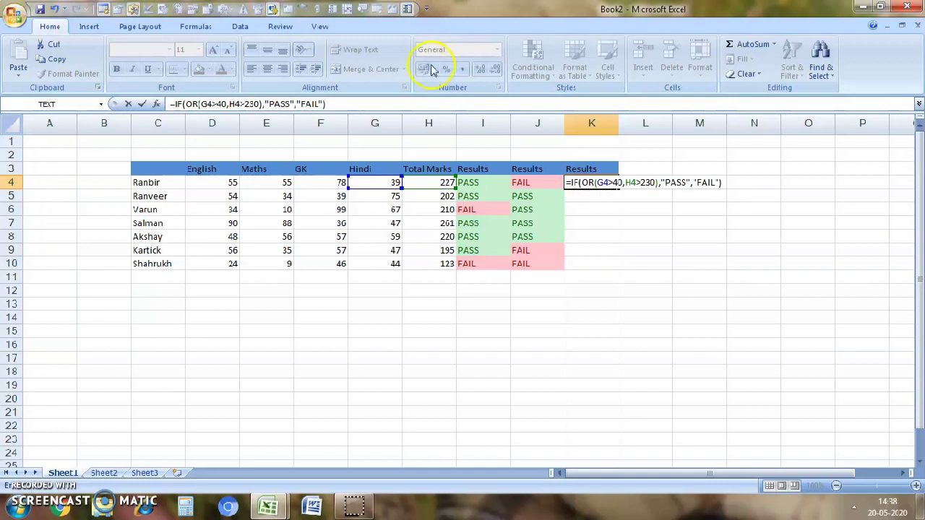
pyautogui.press('Return')
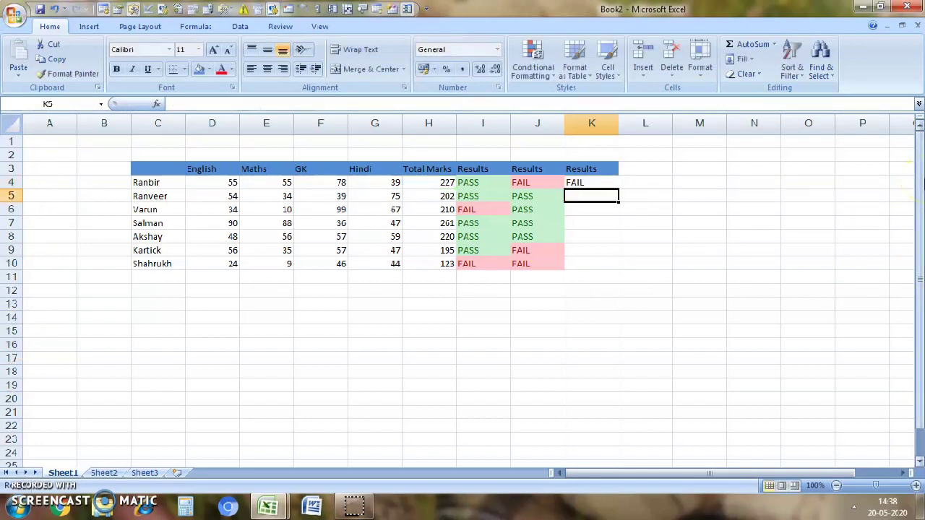
# Fill the IF/OR formula from K4 down through K10.
pyautogui.click(602, 180)
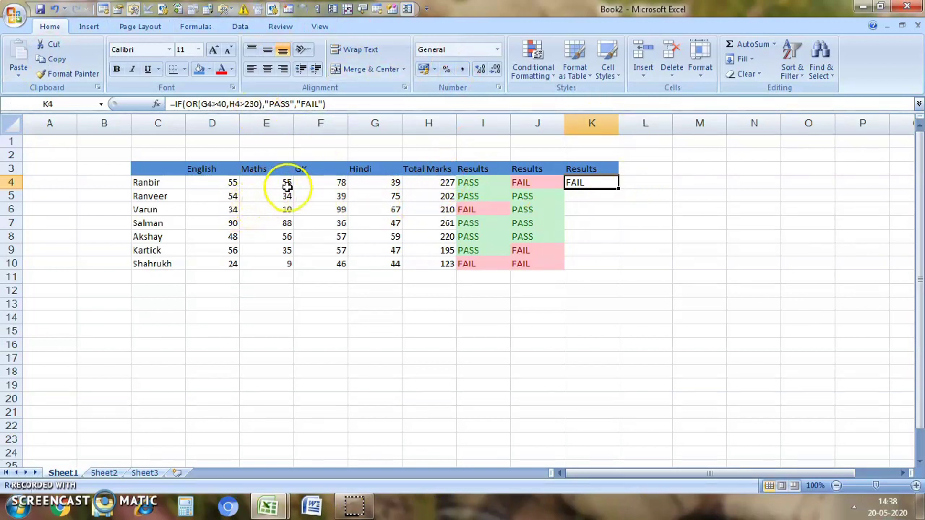
pyautogui.click(621, 192)
pyautogui.click(614, 184)
pyautogui.click(616, 192)
pyautogui.click(614, 185)
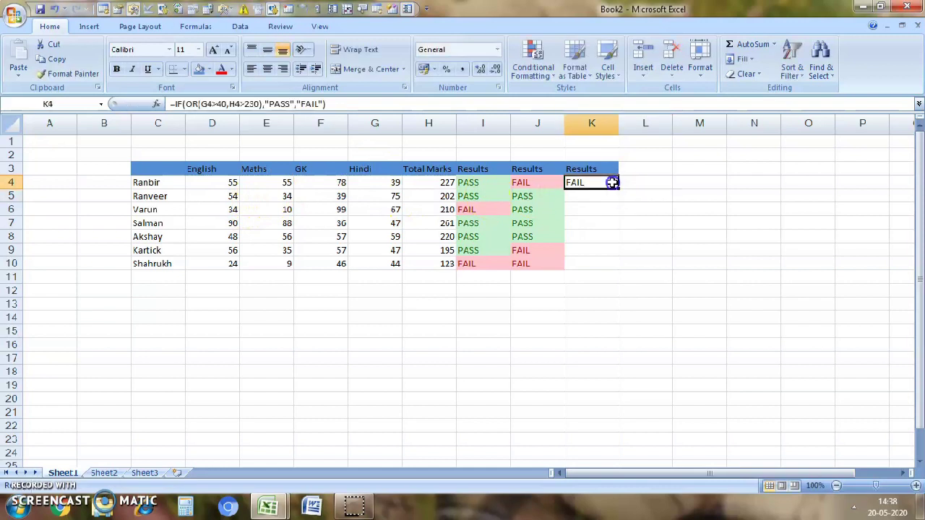
pyautogui.doubleClick(618, 189)
pyautogui.click(599, 198)
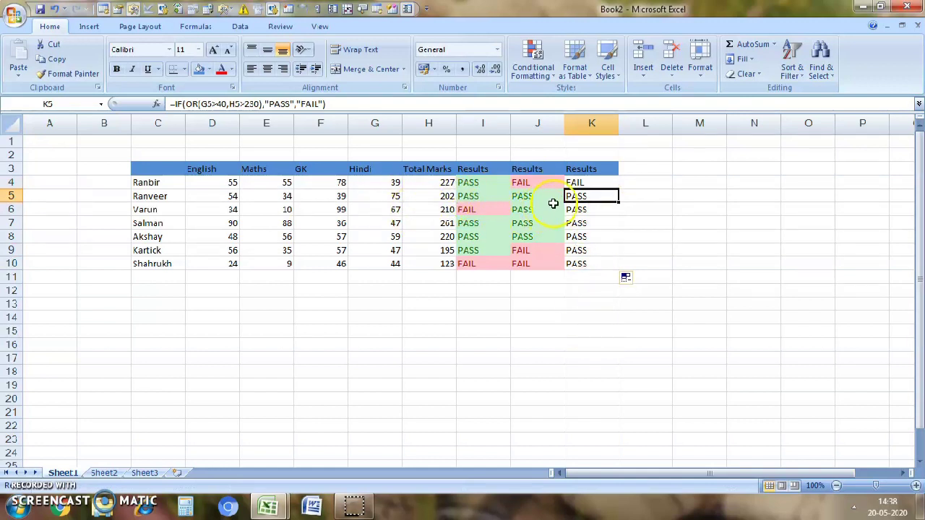
# Add an Equal To highlight rule to K4:K10 for PASS with Green Fill with Dark Green Text.
pyautogui.click(582, 181)
pyautogui.moveTo(582, 180); pyautogui.dragTo(594, 261)
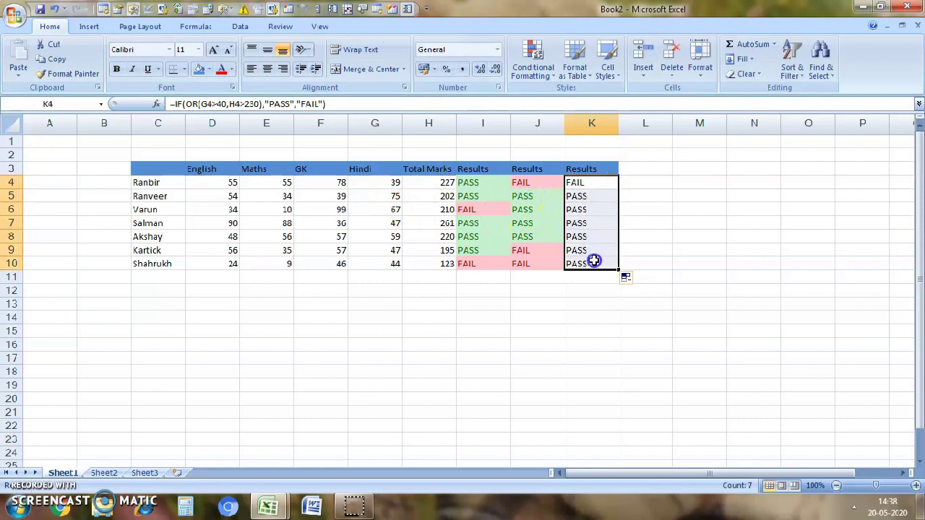
pyautogui.click(532, 70)
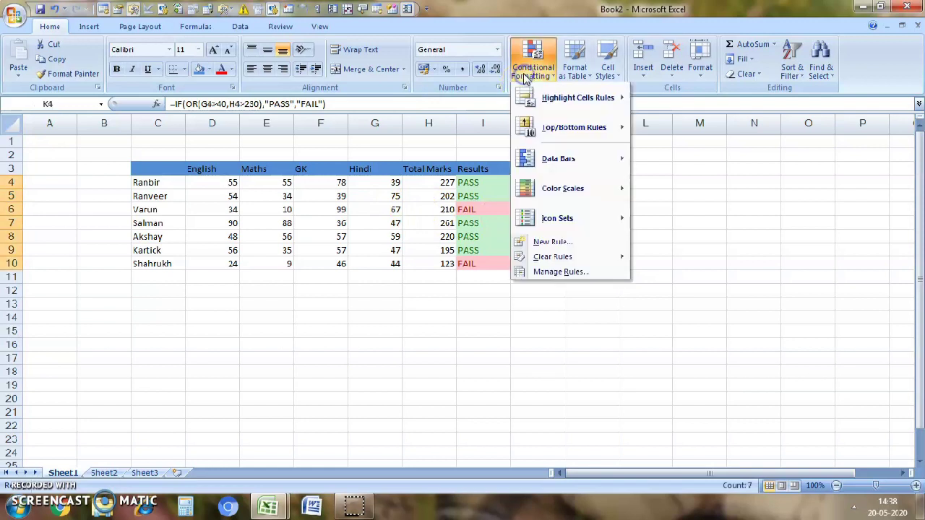
pyautogui.moveTo(588, 97)
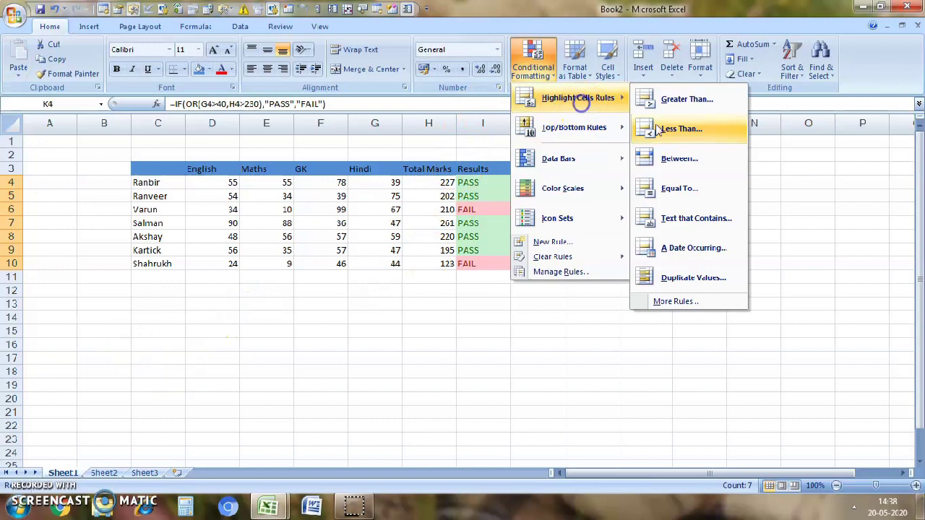
pyautogui.click(690, 184)
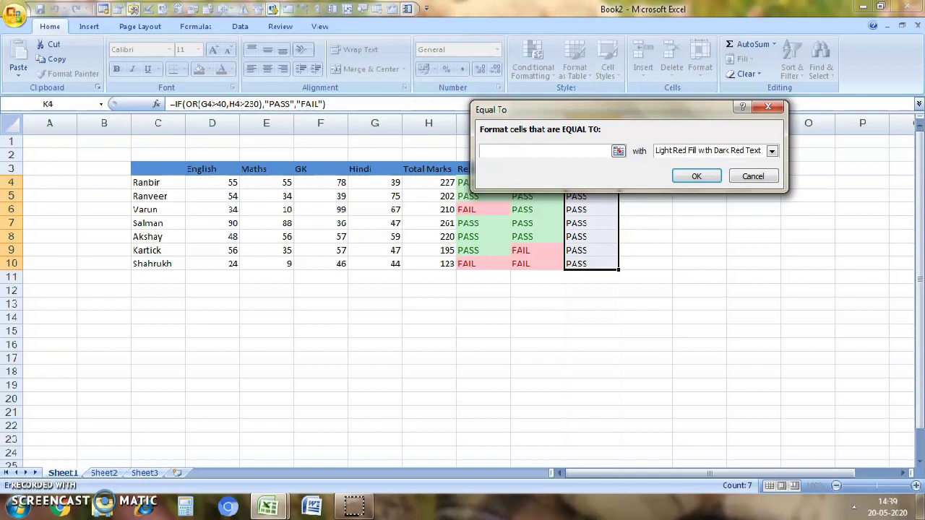
pyautogui.write('PASS')
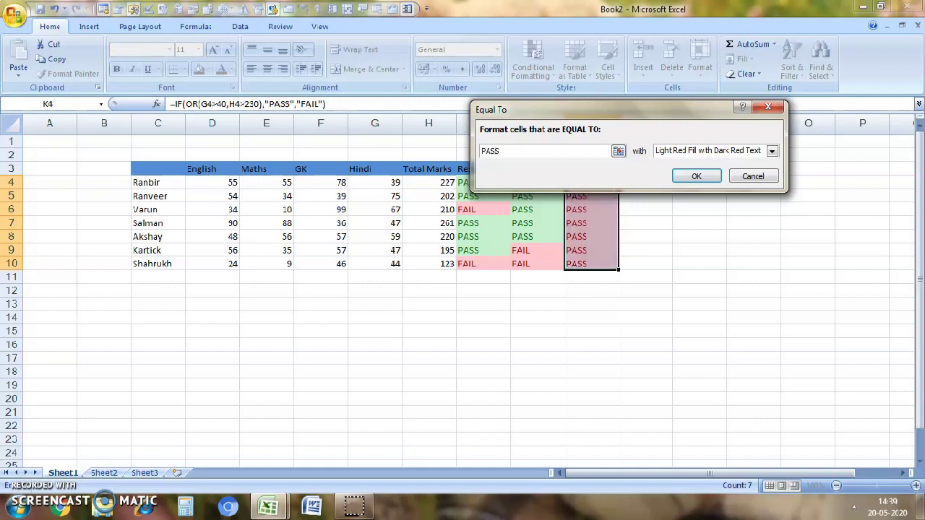
pyautogui.click(772, 150)
pyautogui.click(704, 181)
pyautogui.click(702, 178)
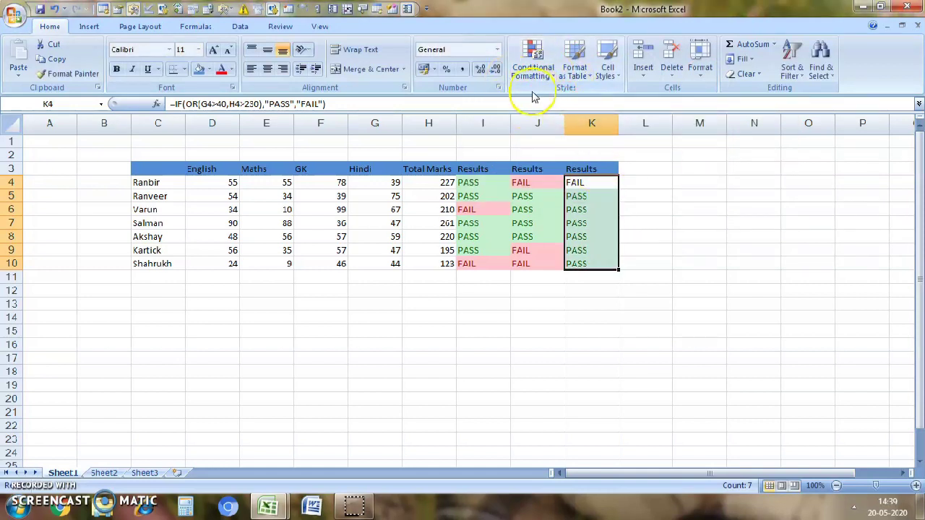
# Highlight the cells in K4:K10 that equal FAIL with Light Red Fill with Dark Red Text.
pyautogui.click(532, 63)
pyautogui.moveTo(571, 98)
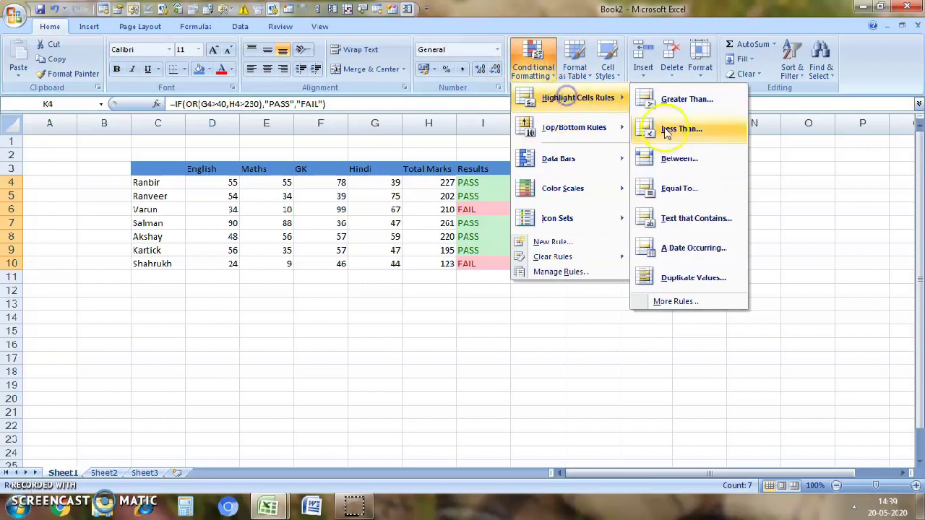
pyautogui.click(682, 189)
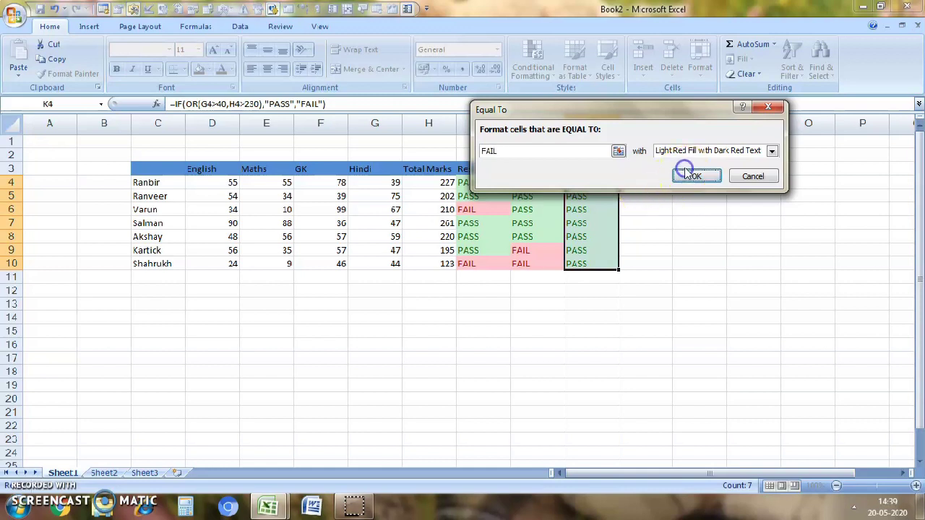
pyautogui.click(697, 177)
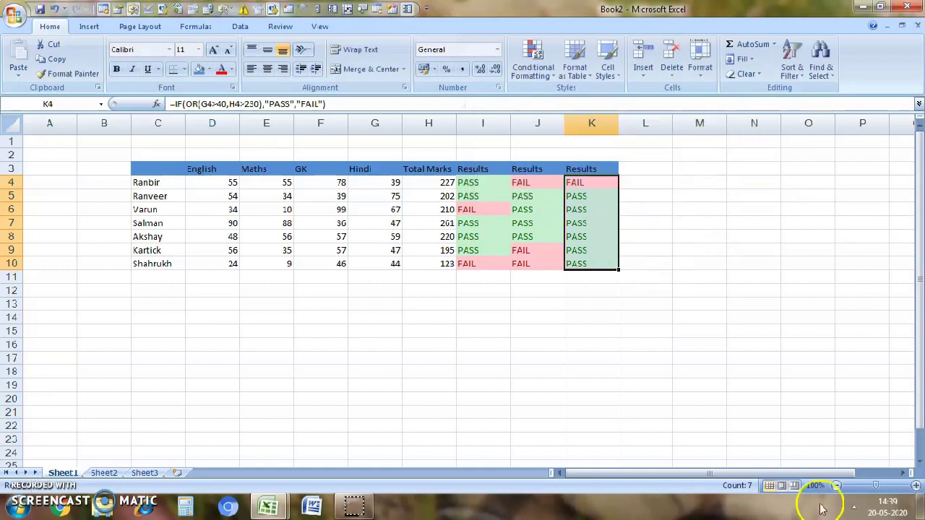
pyautogui.moveTo(730, 229); pyautogui.dragTo(681, 221)
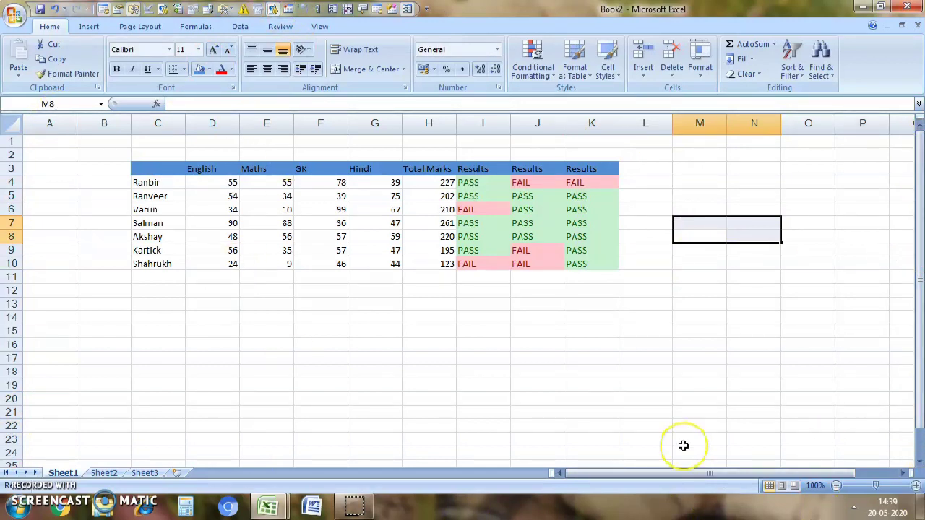
pyautogui.click(645, 359)
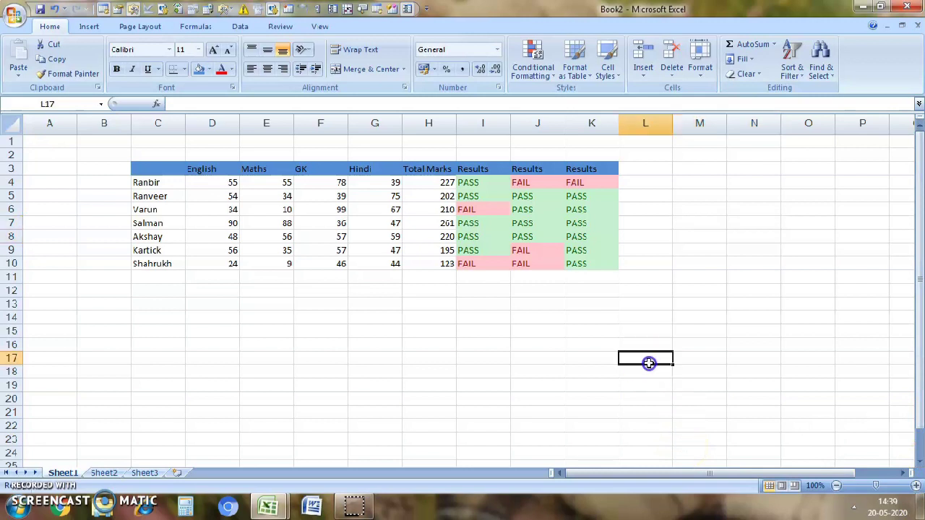
# Review the IF, IF/AND and IF/OR formulas in I4, J4 and K4 against the marks in row 4.
pyautogui.click(483, 196)
pyautogui.click(481, 185)
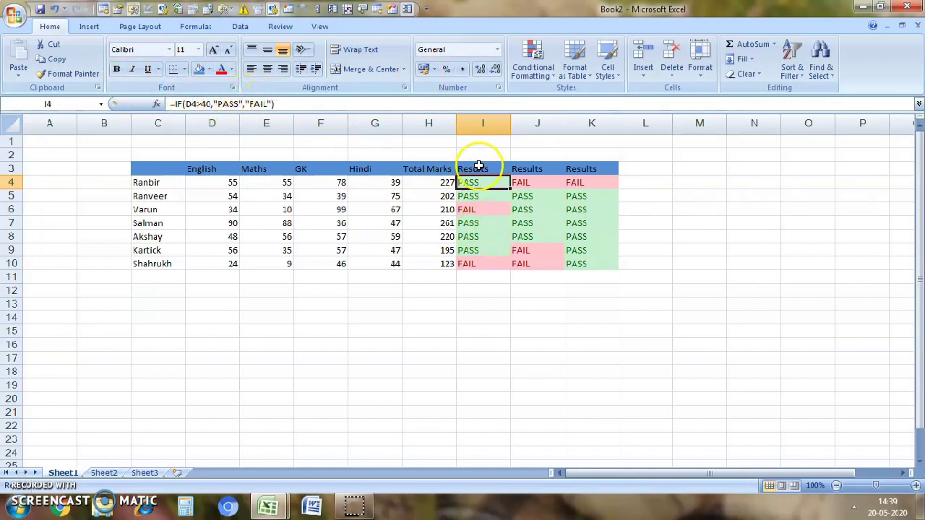
pyautogui.click(518, 186)
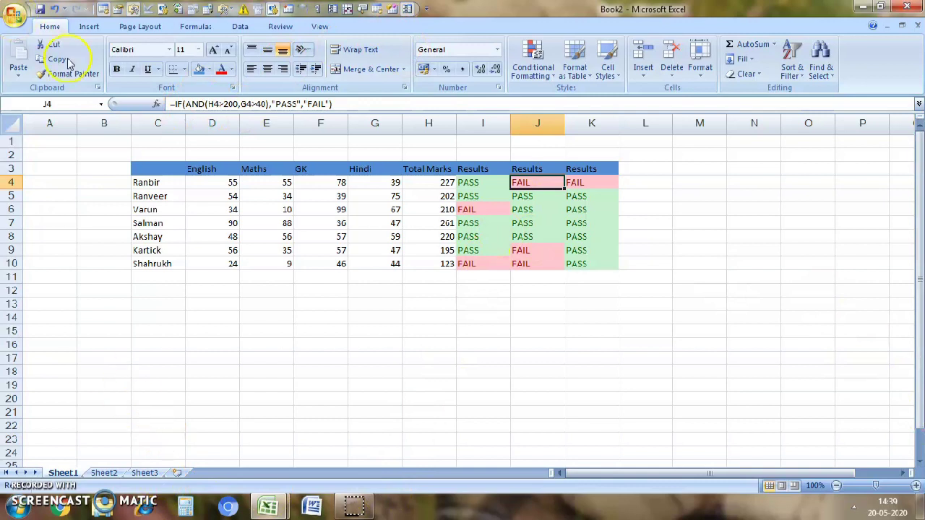
pyautogui.click(589, 183)
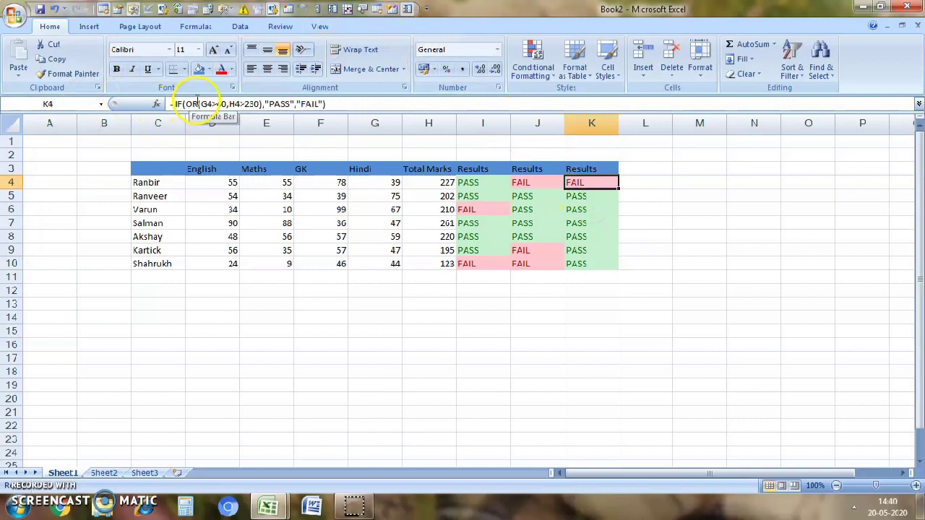
pyautogui.moveTo(252, 197); pyautogui.dragTo(249, 187)
pyautogui.click(249, 187)
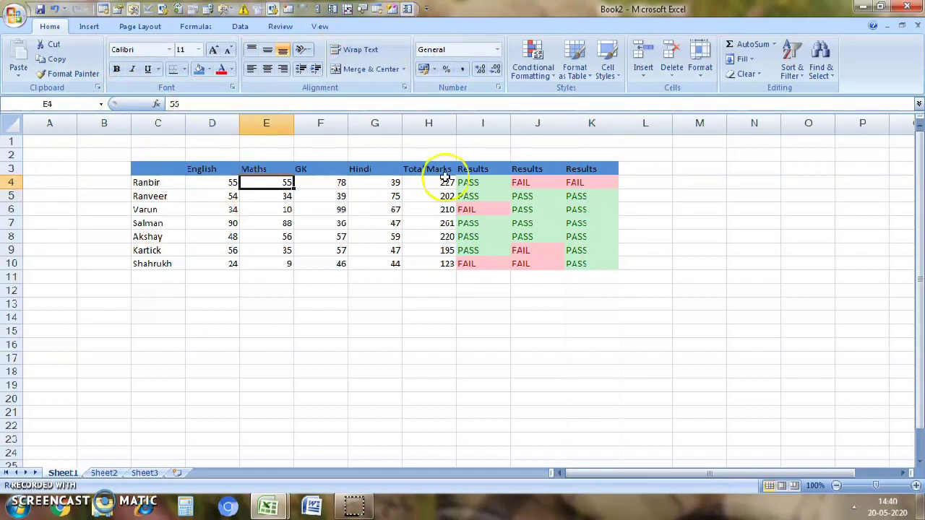
pyautogui.click(577, 181)
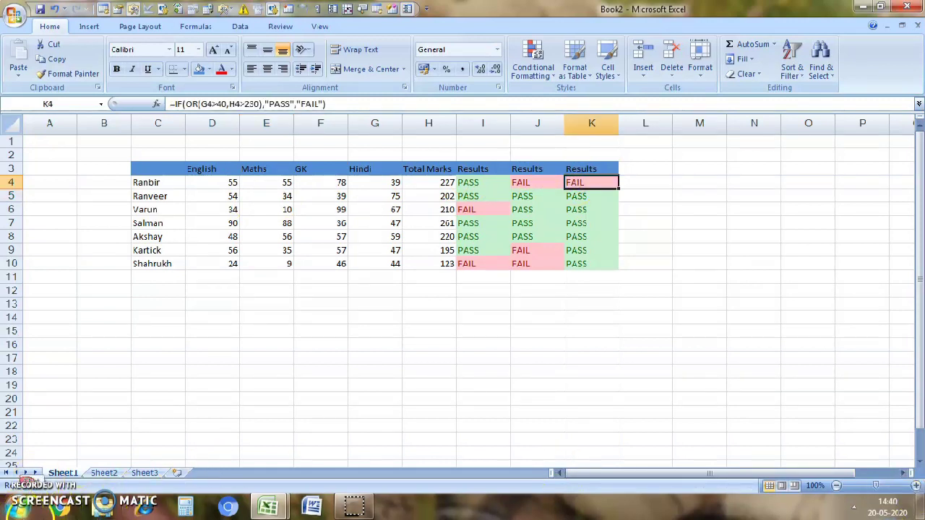
pyautogui.click(213, 328)
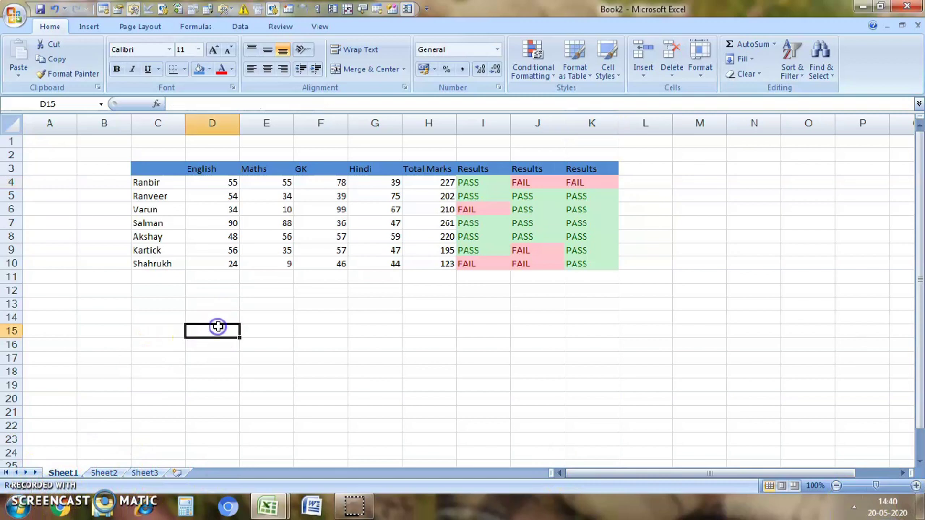